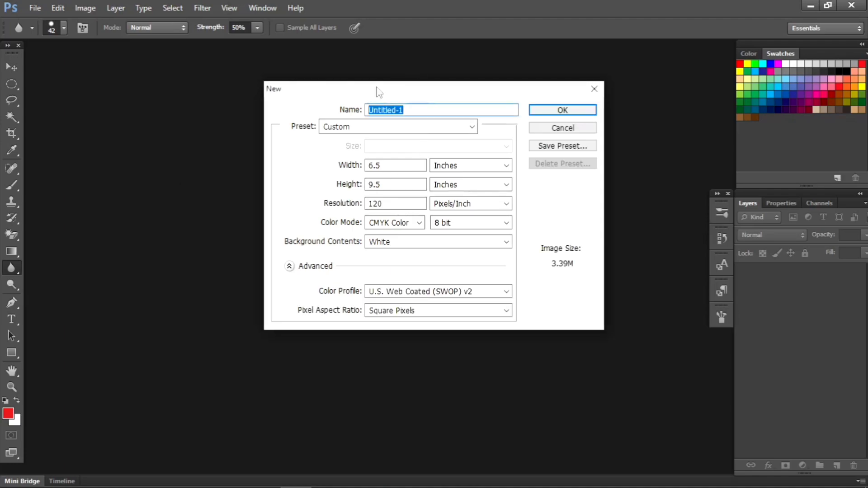
Step: Switch the new document's width and height units to pixels and create the 780 x 1140 px CMYK document
left_click(505, 167)
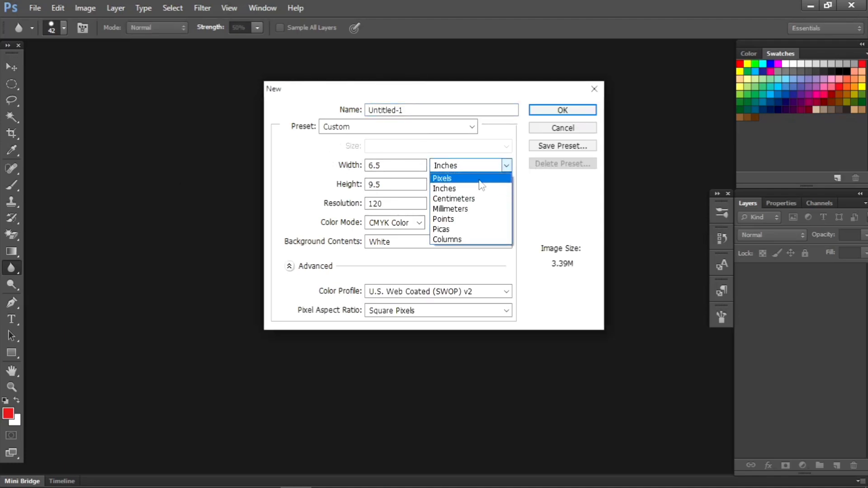
left_click(482, 179)
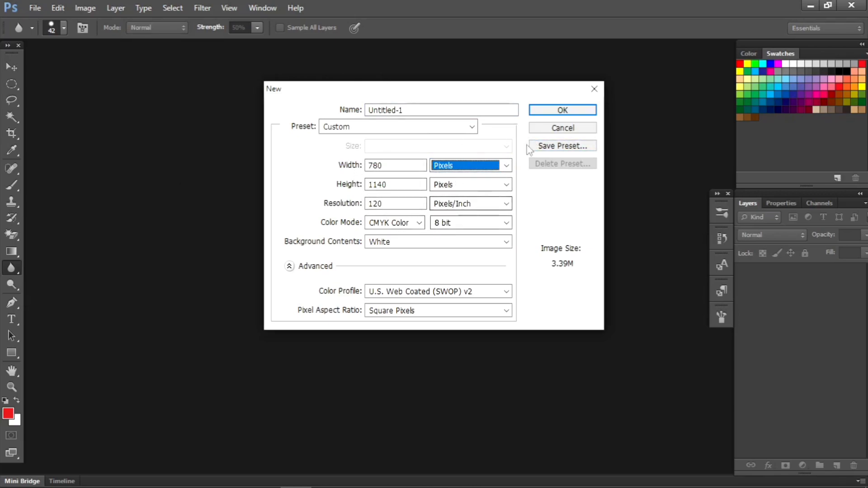
left_click_drag(557, 114, 557, 128)
left_click(558, 115)
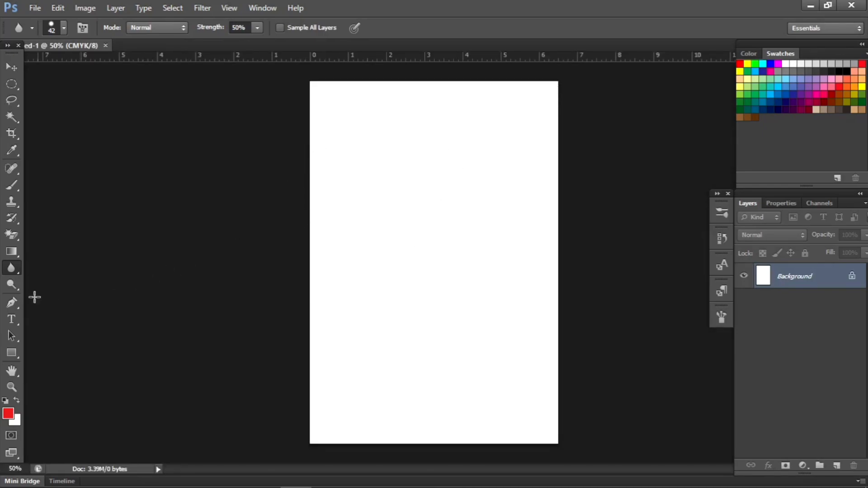
Step: Set the foreground color to the blue-violet #5d56f1
left_click(8, 414)
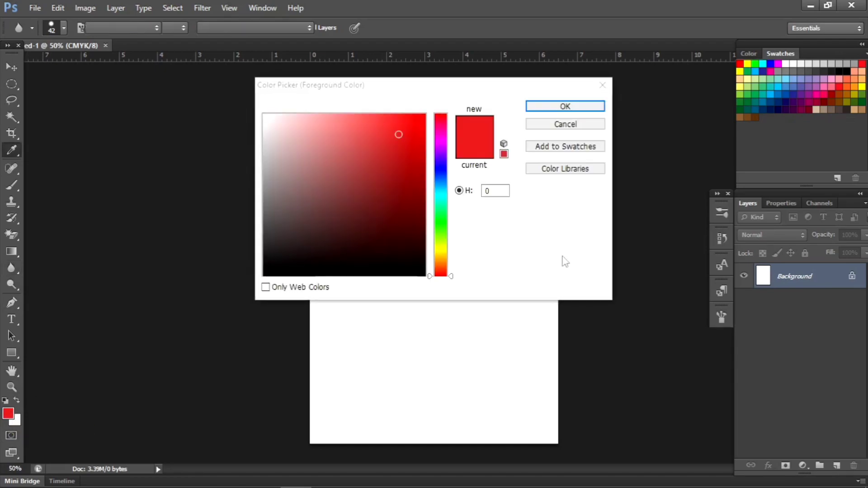
left_click(438, 168)
left_click(340, 121)
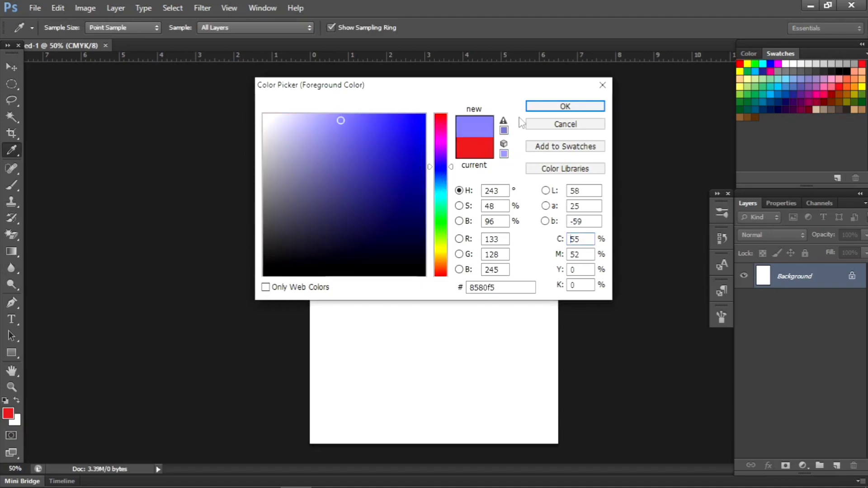
left_click(368, 123)
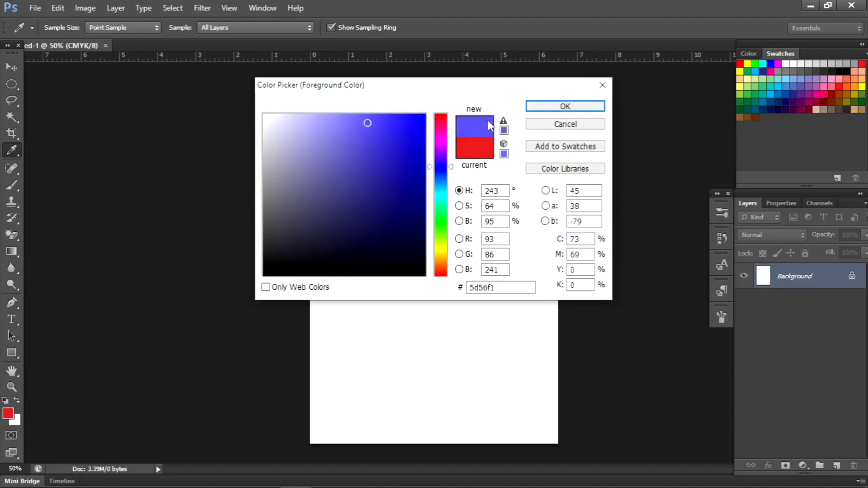
left_click(565, 106)
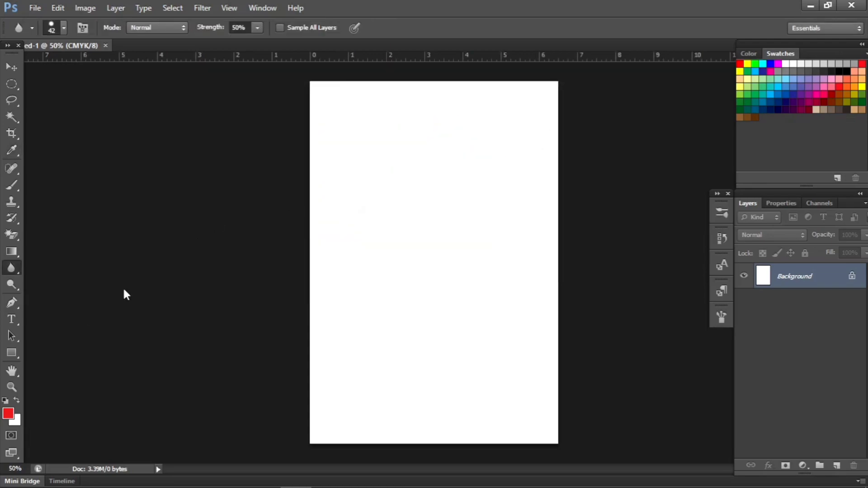
Step: Set the background color to the coral red #e76f5b
left_click(17, 422)
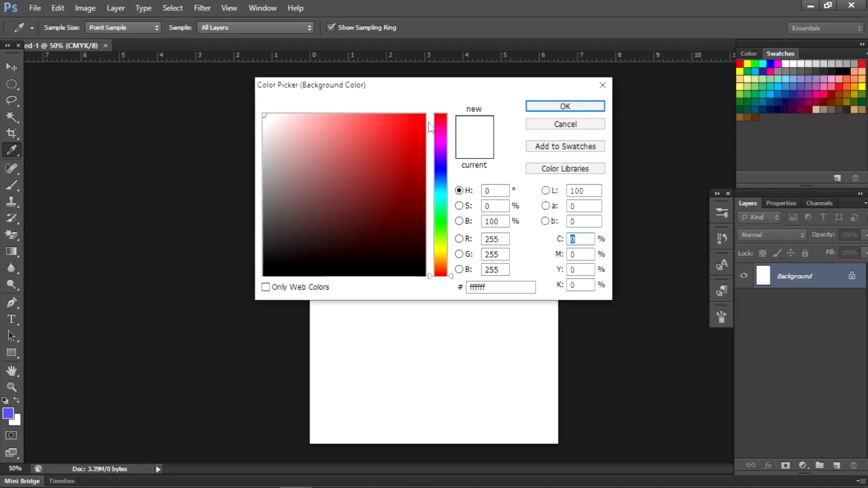
left_click(442, 272)
left_click(361, 129)
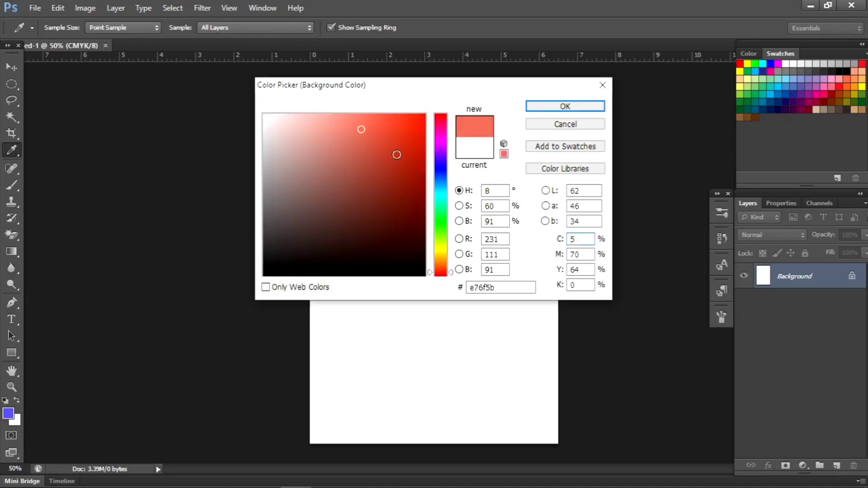
left_click(561, 107)
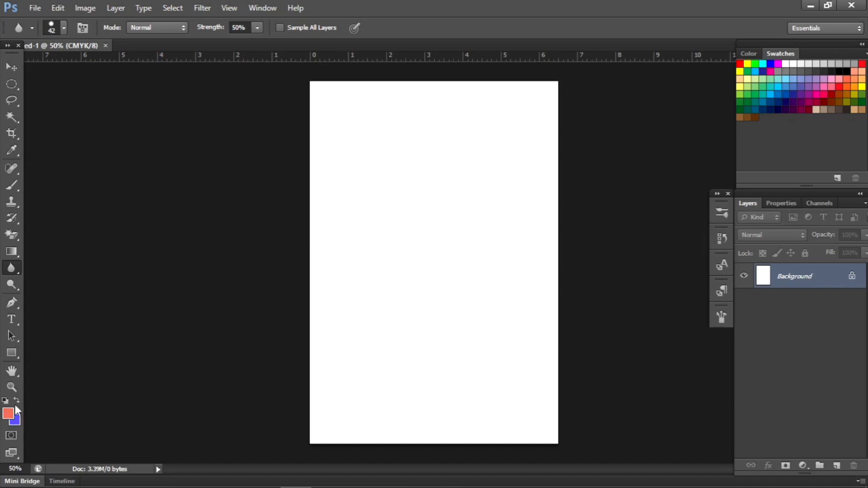
Step: Swap the foreground and background colors and reset them to the default black and white
left_click(16, 400)
left_click(5, 401)
left_click(17, 400)
left_click(5, 400)
Step: Set the foreground color to a light red and the background color to the bright red #f11818
left_click(7, 412)
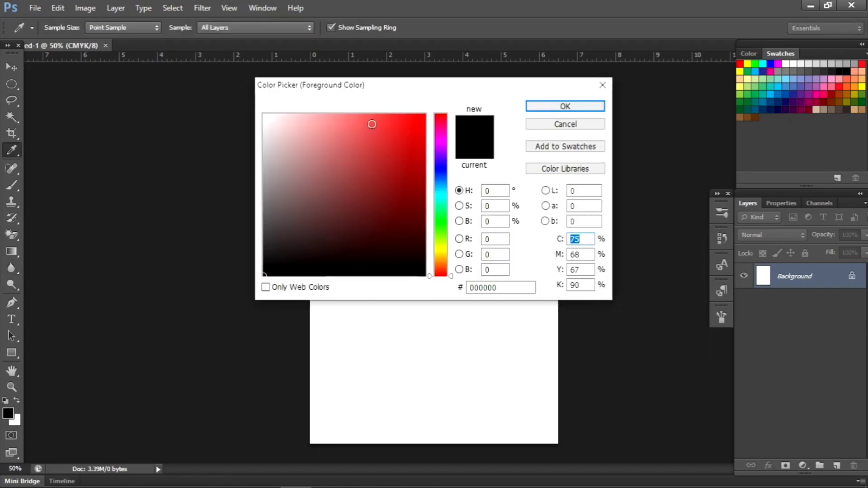
left_click(371, 124)
left_click(566, 107)
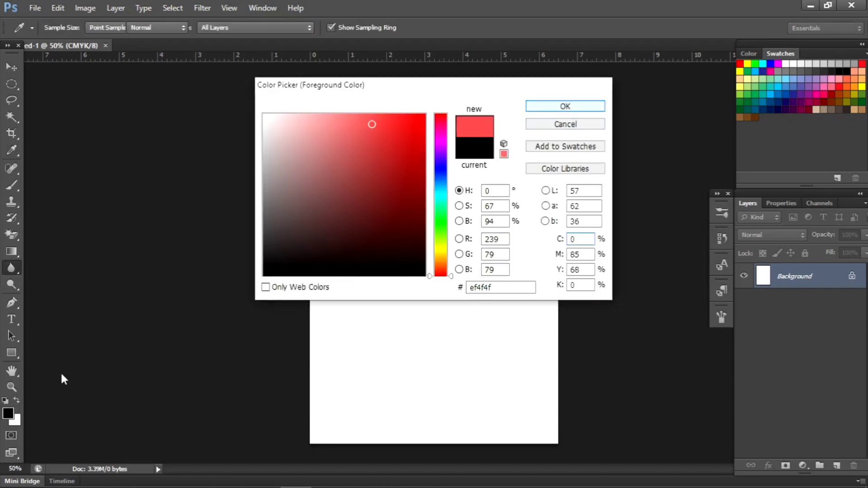
left_click(17, 423)
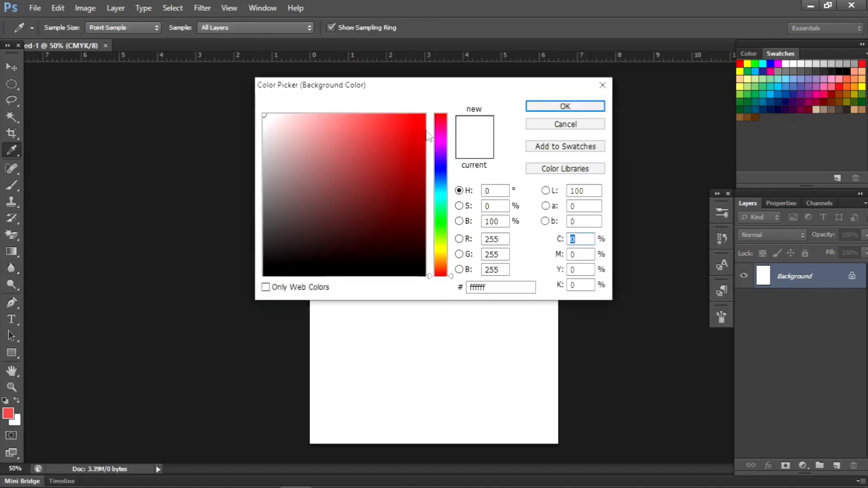
left_click(409, 123)
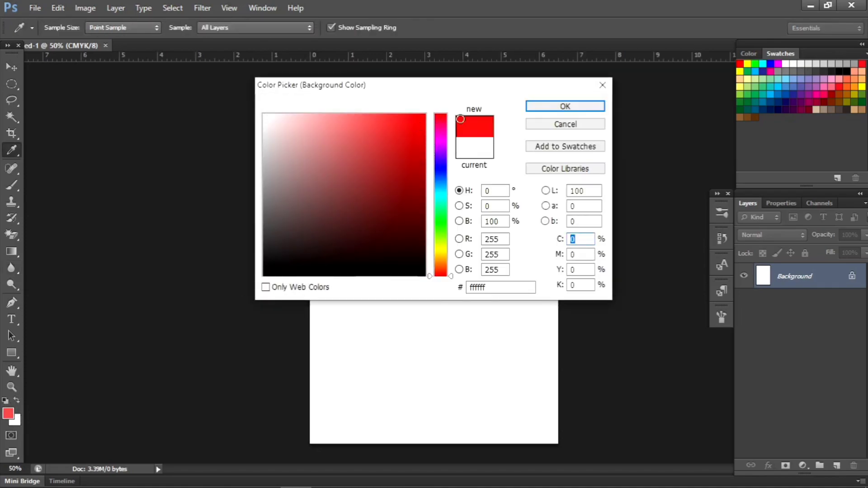
left_click(551, 105)
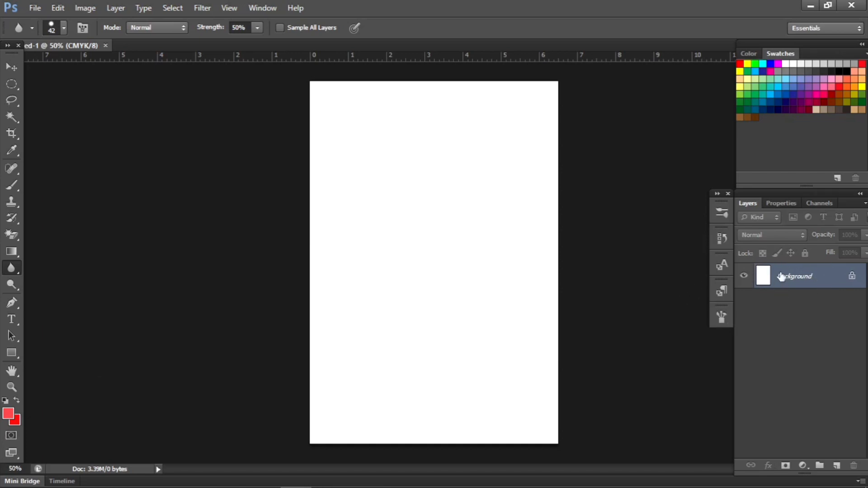
Step: Convert the locked background into a regular layer and add two empty layers above it
double_click(851, 276)
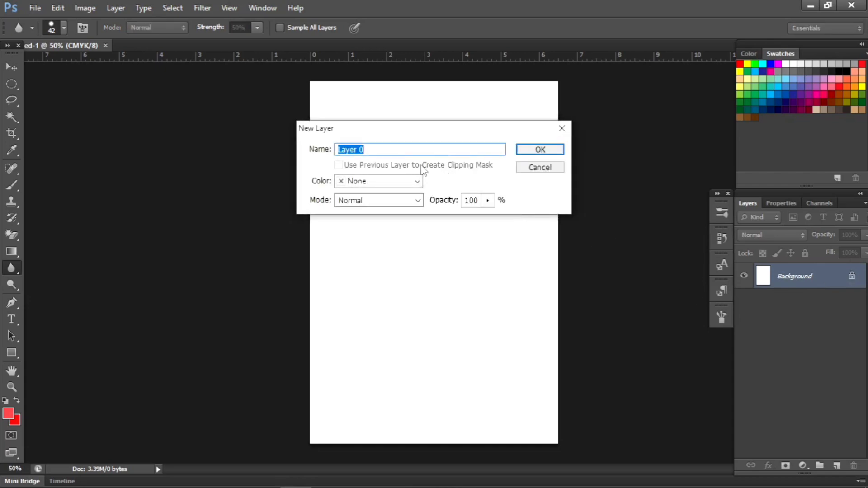
left_click(541, 149)
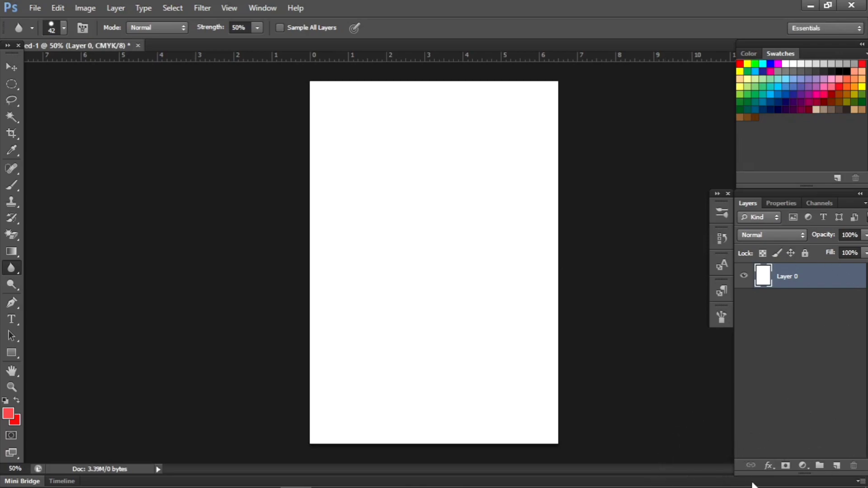
left_click(838, 466)
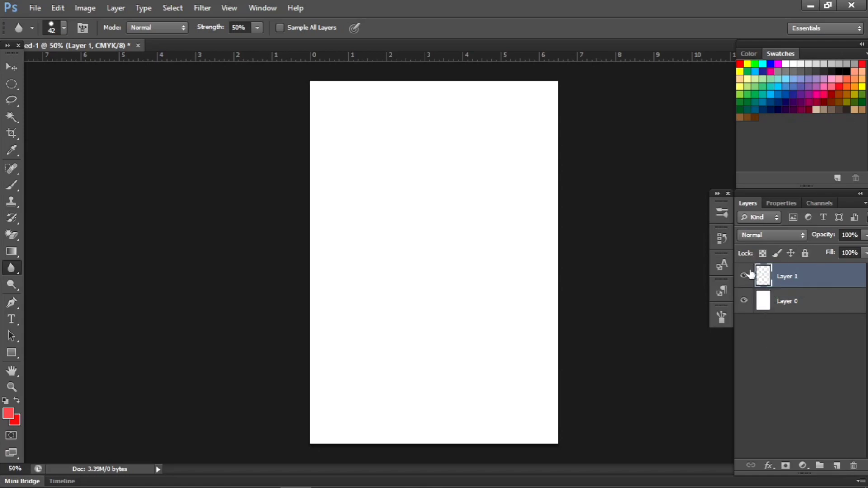
left_click(837, 466)
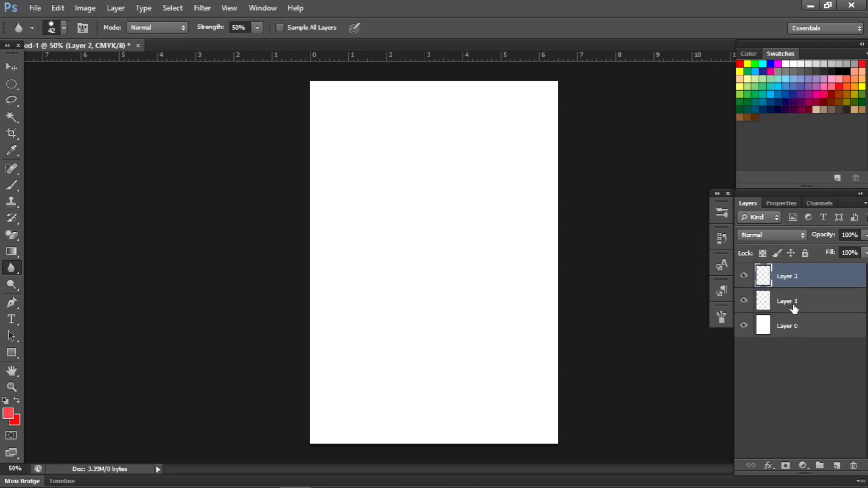
Step: Create a new layer group at the top of the layer stack and move Layer 2 into it
left_click(819, 467)
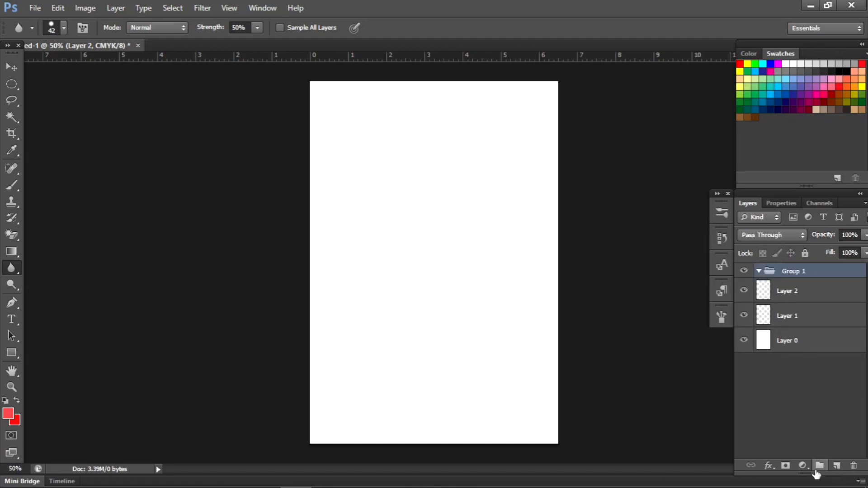
mouse_move(787, 287)
left_mouse_down()
mouse_move(781, 270)
mouse_move(778, 294)
left_mouse_up()
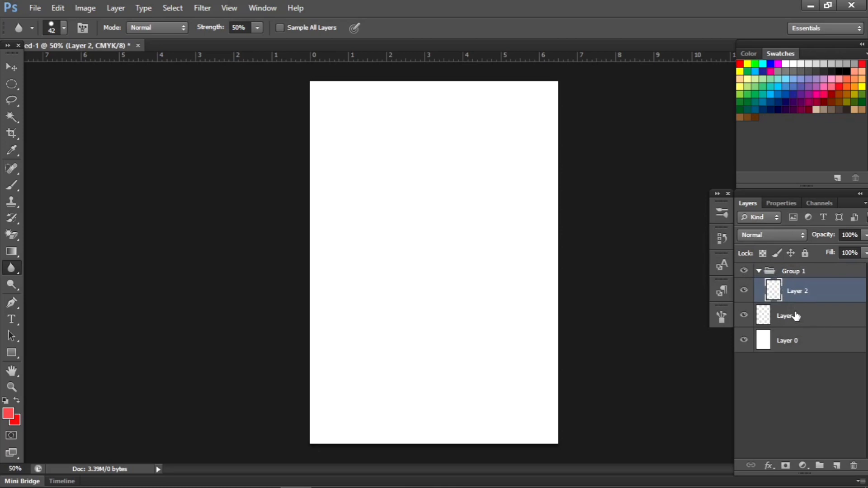
left_click(795, 316, "shift")
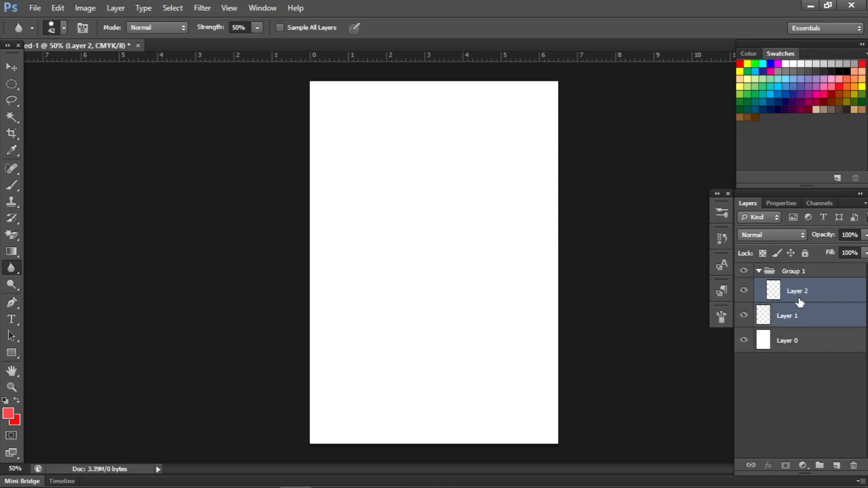
left_click(802, 270, "shift")
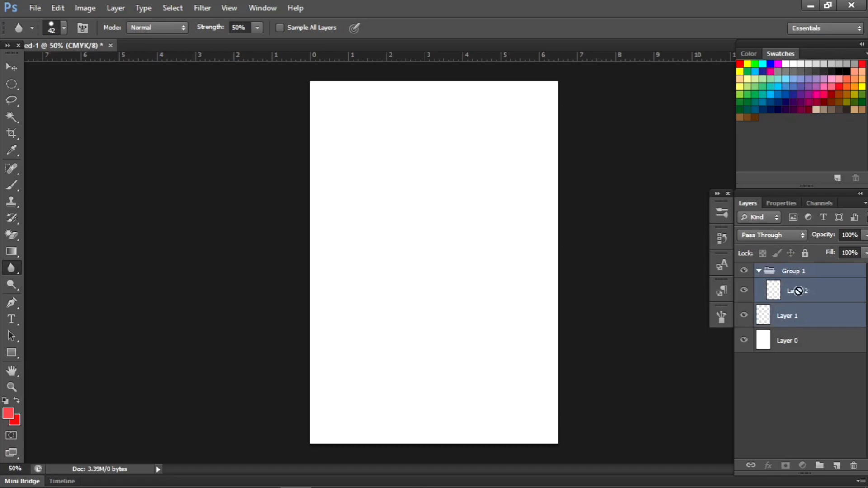
left_click(789, 378)
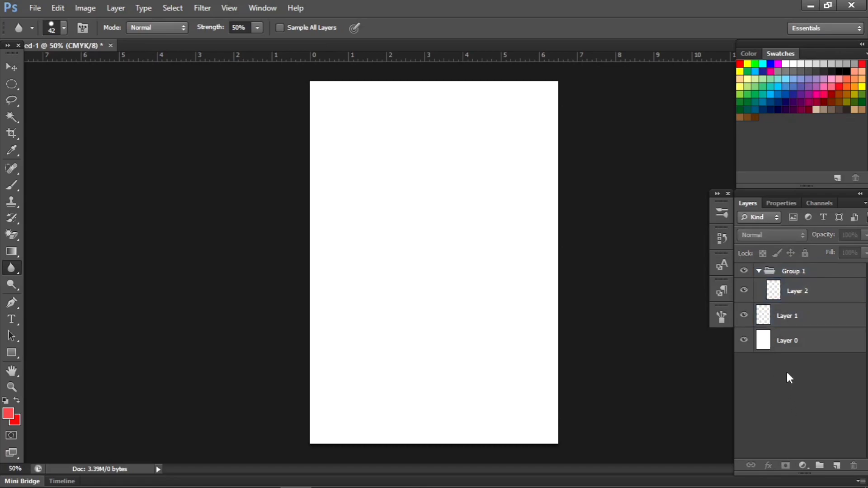
Step: Move Layer 1 into Group 1, place it above Layer 2, and select the group
left_click_drag(781, 317, 791, 274)
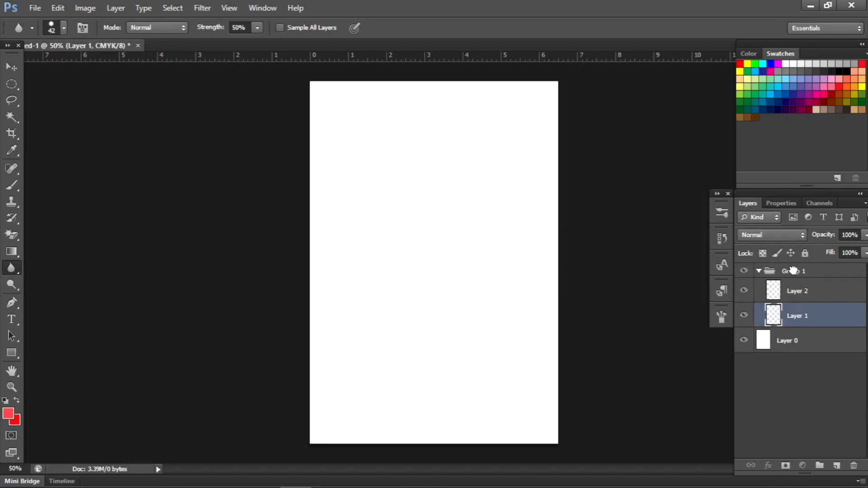
left_click(783, 274)
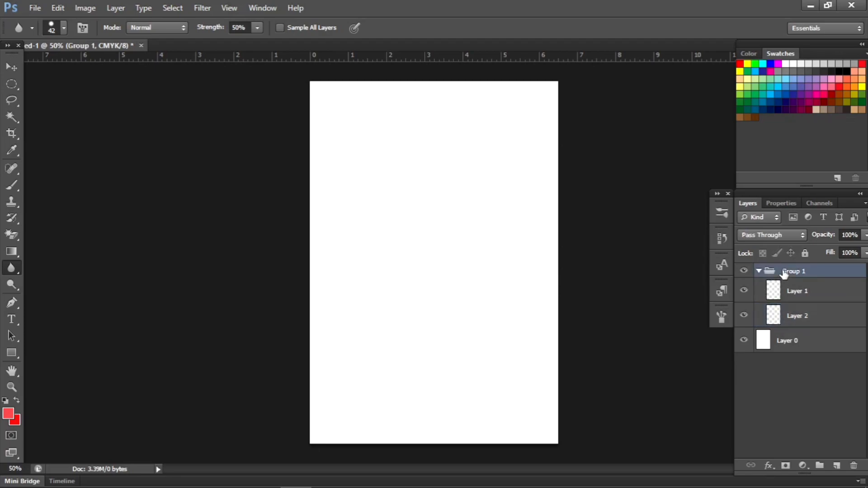
left_click_drag(792, 311, 789, 291)
left_click_drag(784, 271, 785, 273)
left_click(796, 315)
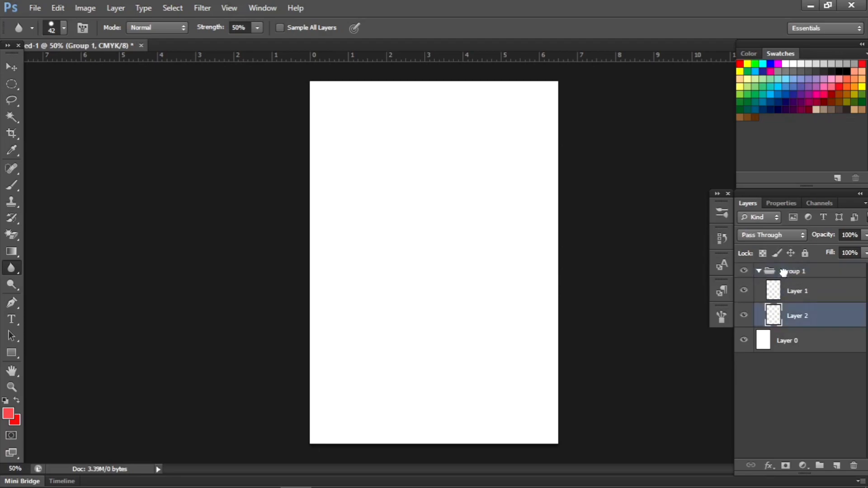
left_click(796, 291)
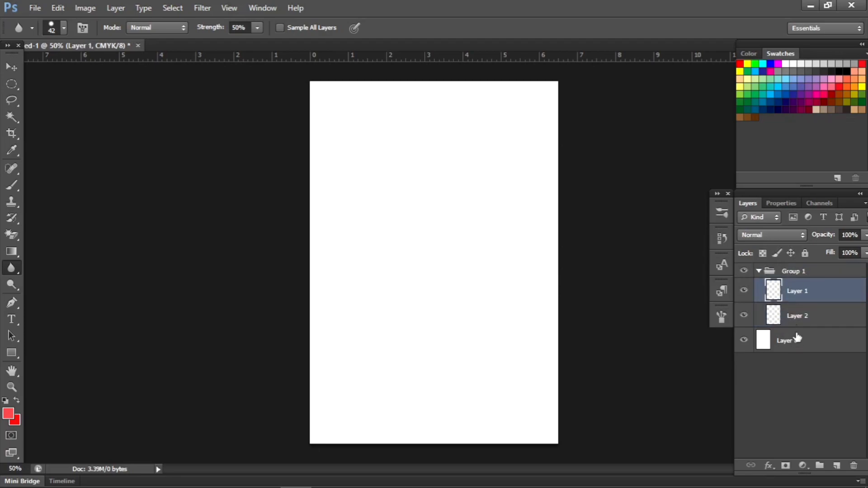
left_click_drag(794, 315, 792, 272)
left_click(792, 275)
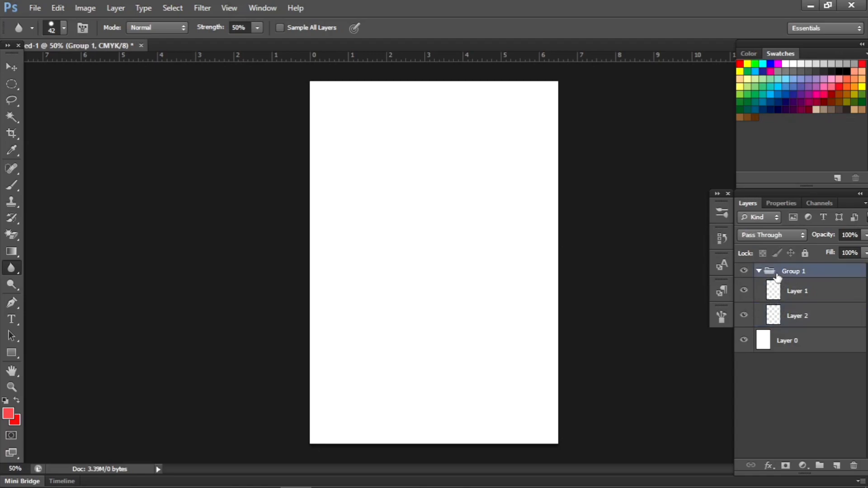
Step: Collapse and re-expand Group 1 to examine the layers it contains
left_click(760, 271)
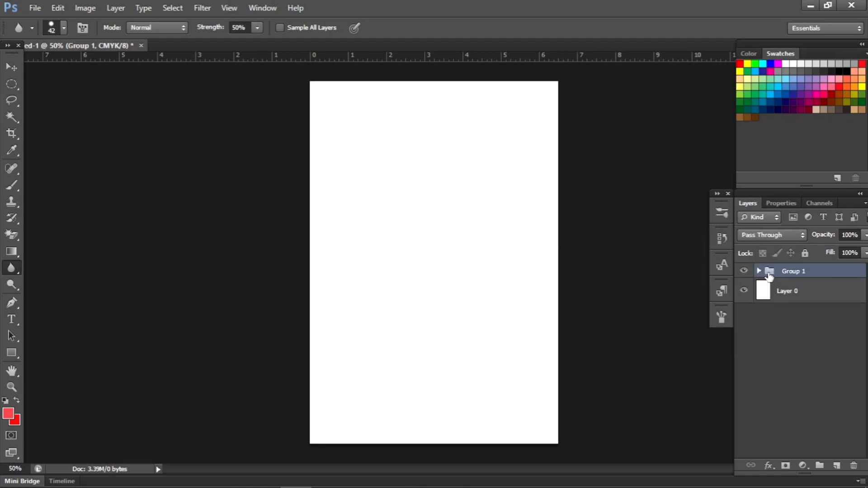
left_click(759, 272)
left_click(760, 271)
left_click(760, 271)
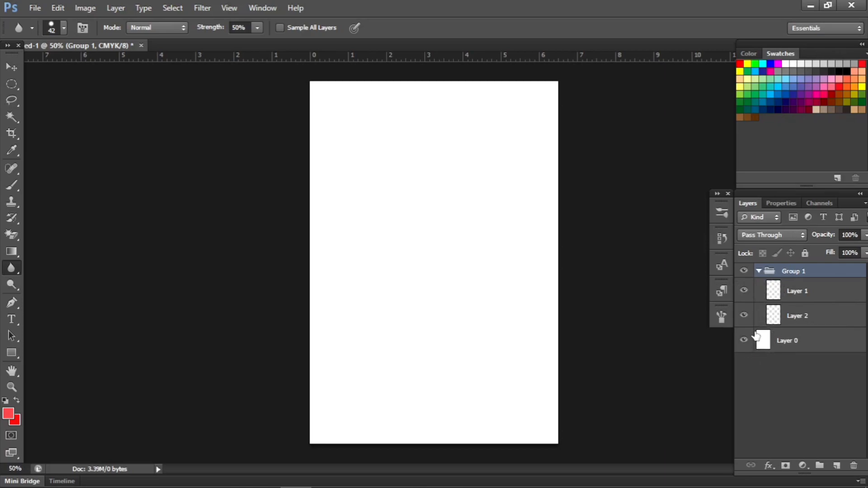
left_click(758, 271)
left_click(760, 272)
left_click(801, 464)
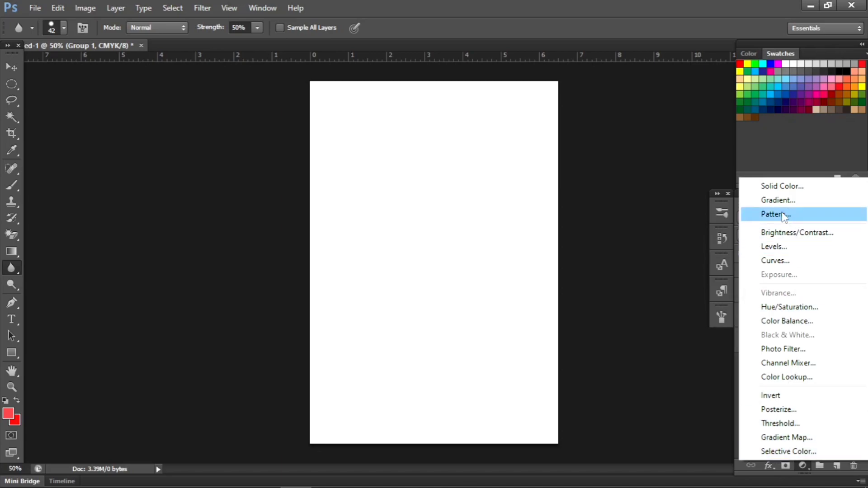
left_click(761, 164)
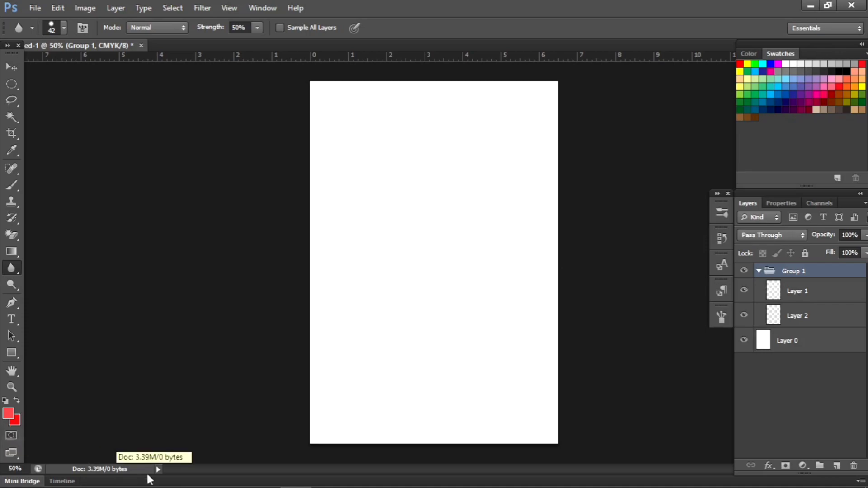
left_click(768, 467)
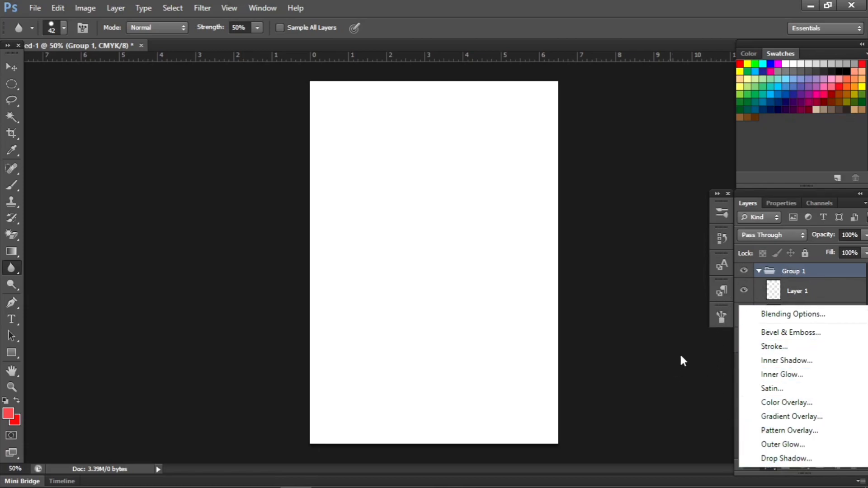
left_click(703, 375)
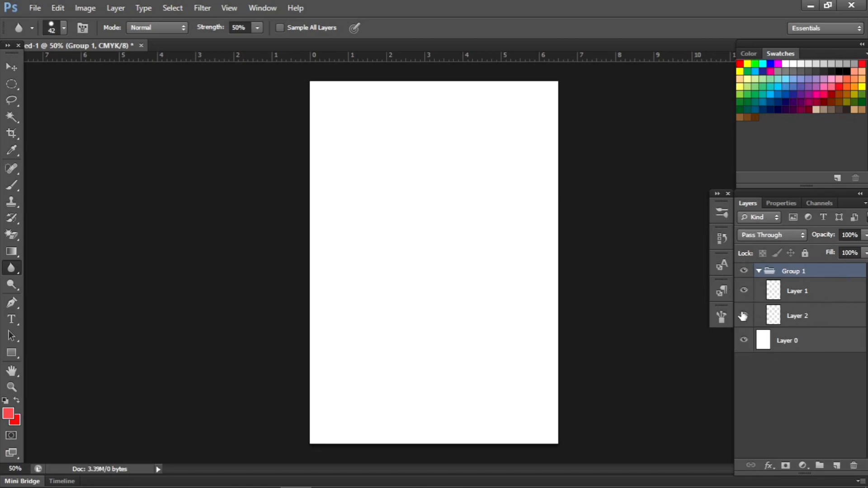
Step: Collapse Group 1, examine the settings offered for a new document, and leave them without creating one
left_click(759, 272)
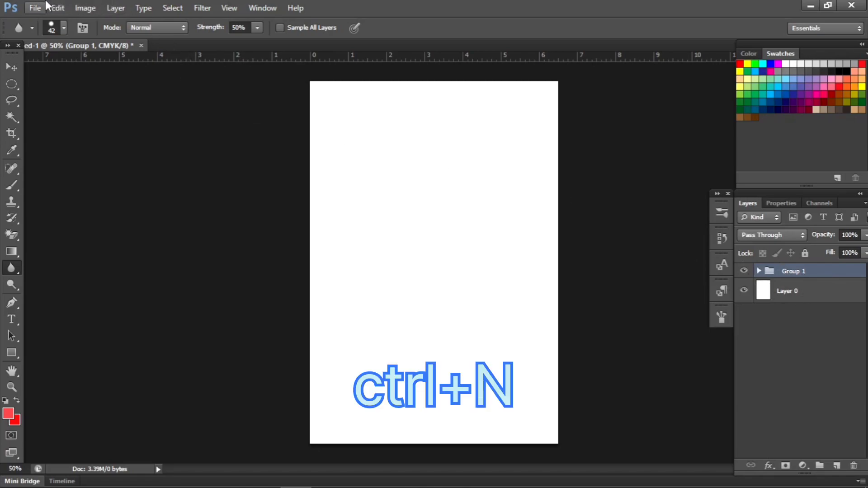
left_click(34, 8)
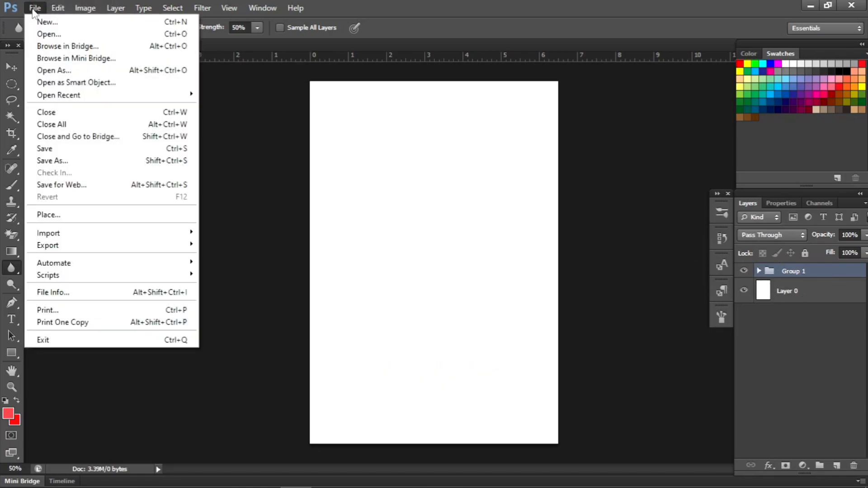
left_click(75, 22)
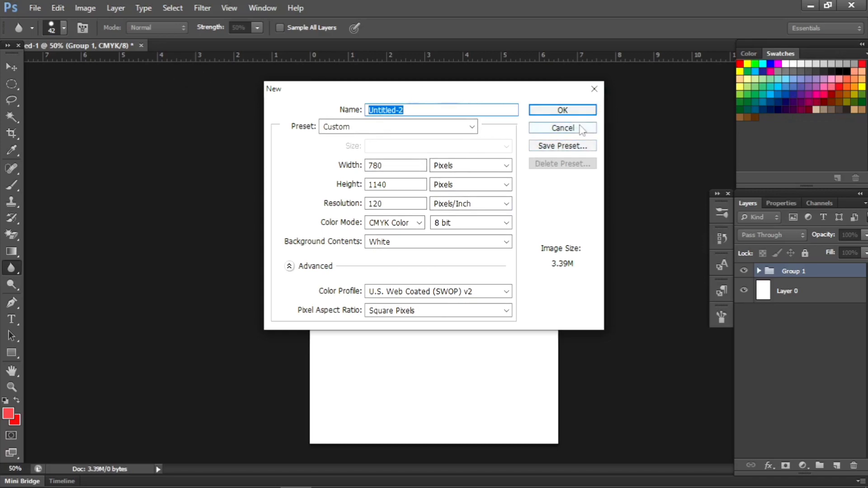
left_click(595, 89)
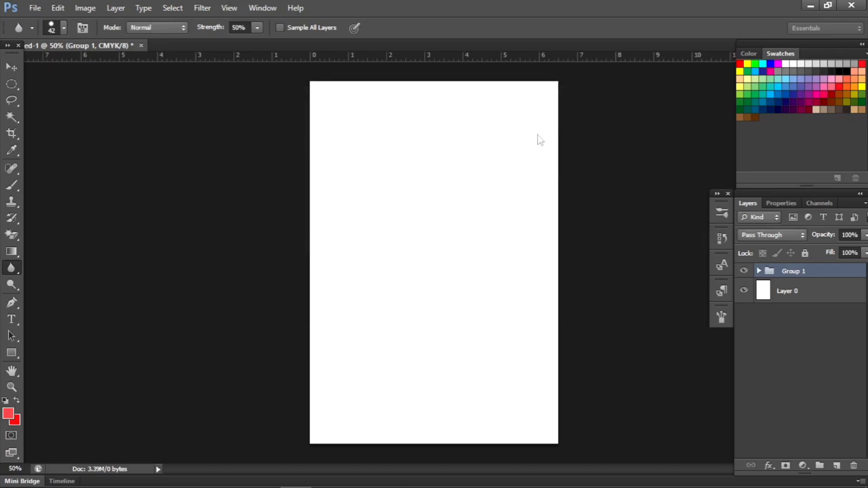
Step: Open the white flower picture images (1) from New folder (4) as a separate document
left_click(35, 7)
left_click(38, 37)
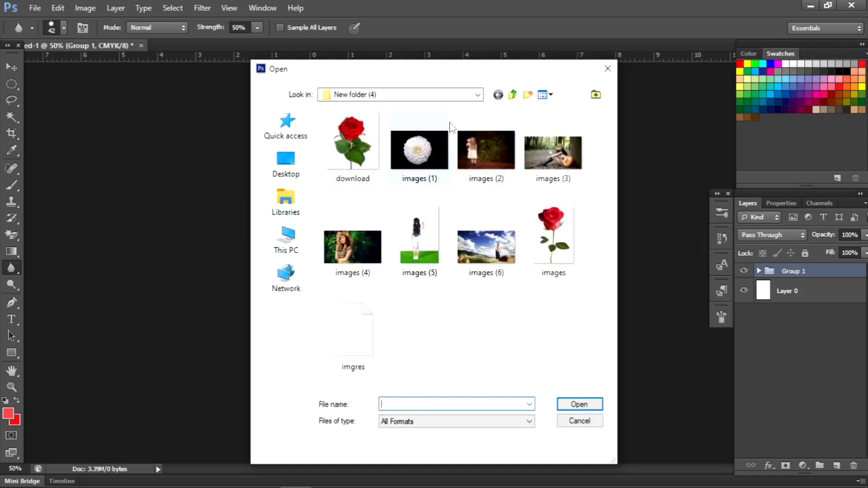
left_click(443, 164)
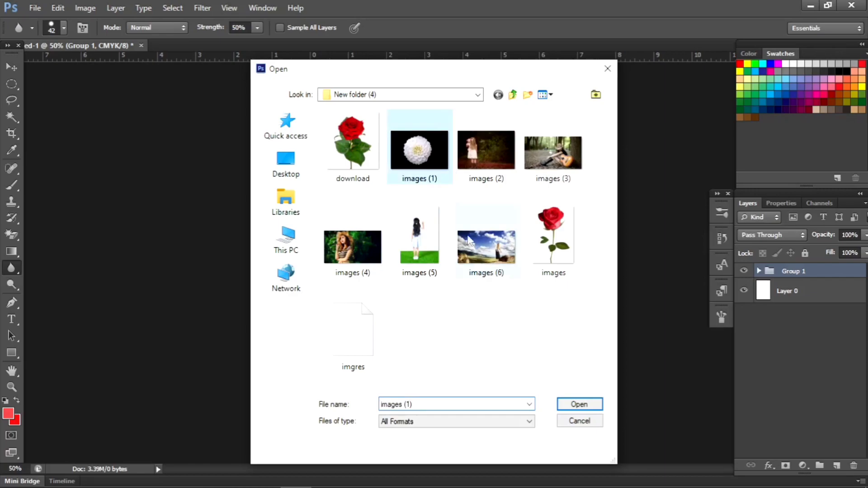
left_click(580, 405)
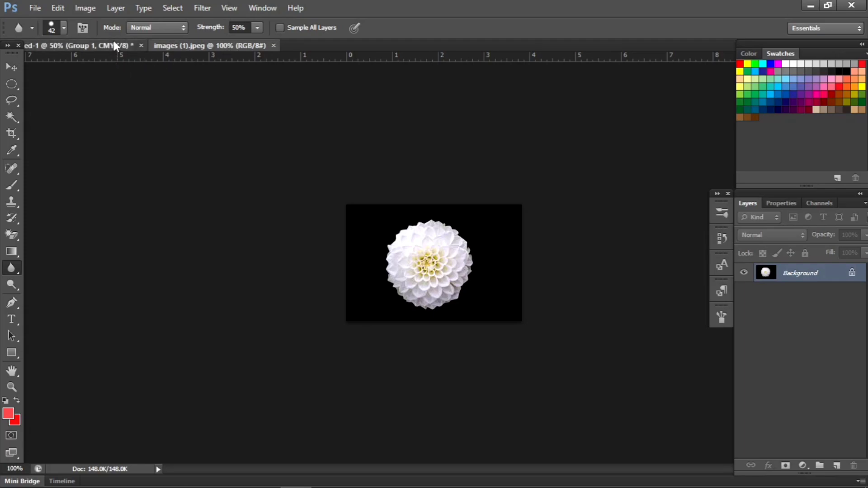
Step: Return to the Untitled-1 document and examine its file, editing and image commands, including export options and color modes
left_click(82, 43)
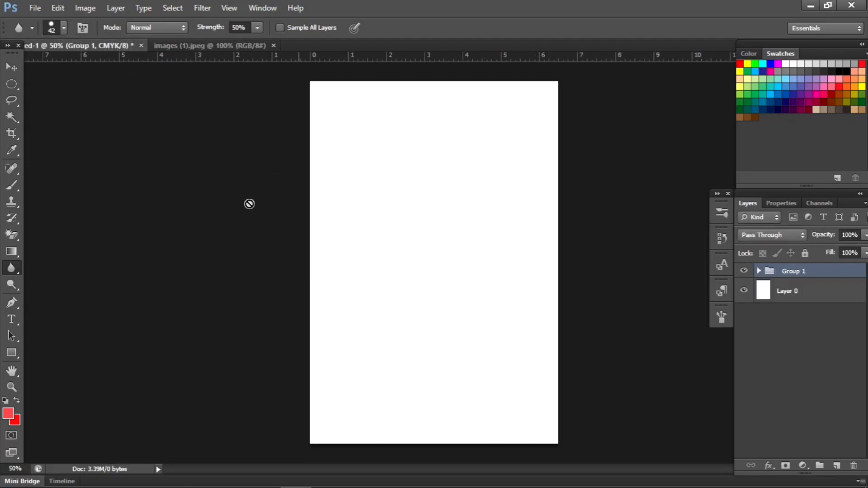
left_click(33, 10)
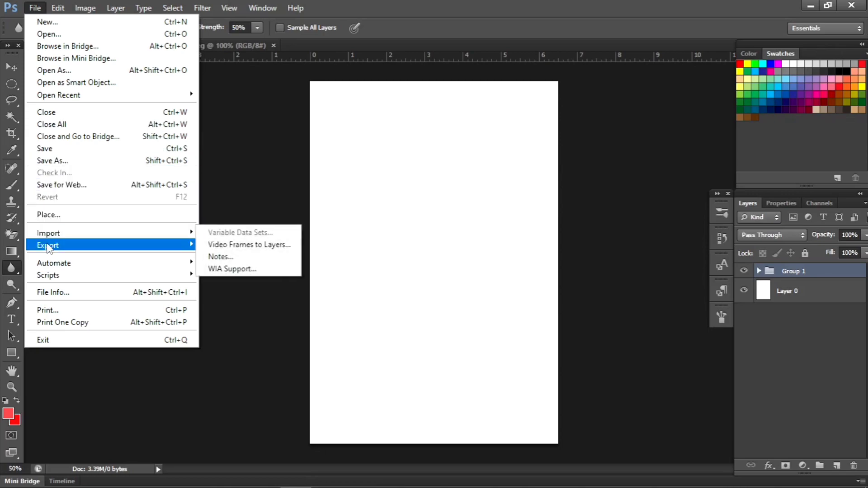
mouse_move(49, 248)
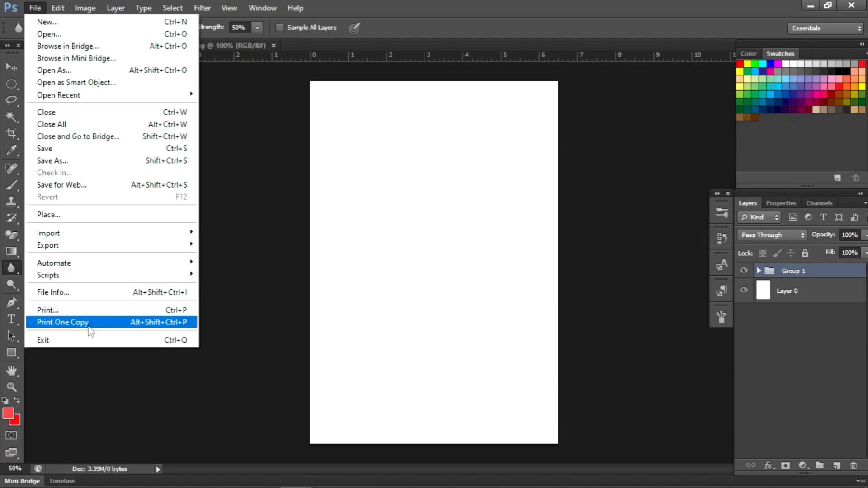
left_click(230, 303)
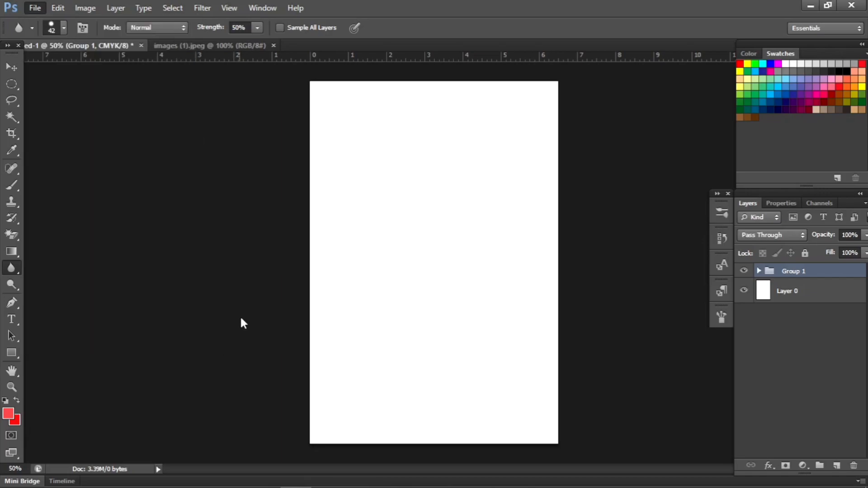
left_click(60, 5)
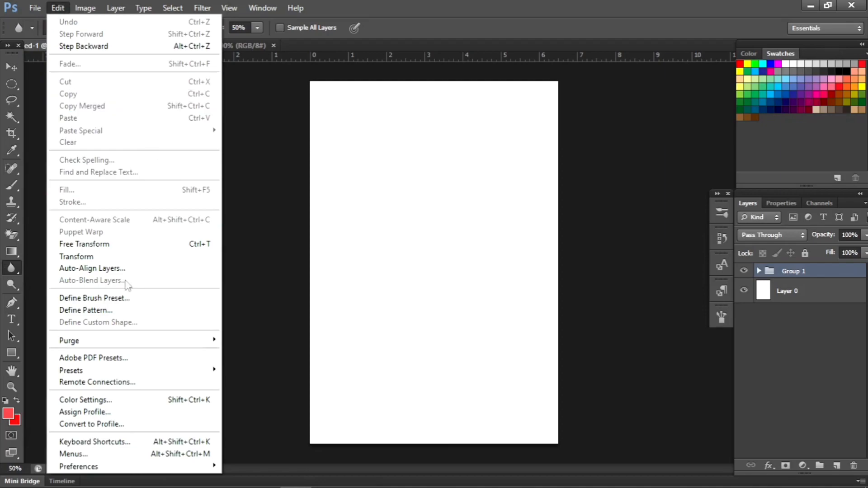
left_click(254, 135)
left_click(95, 9)
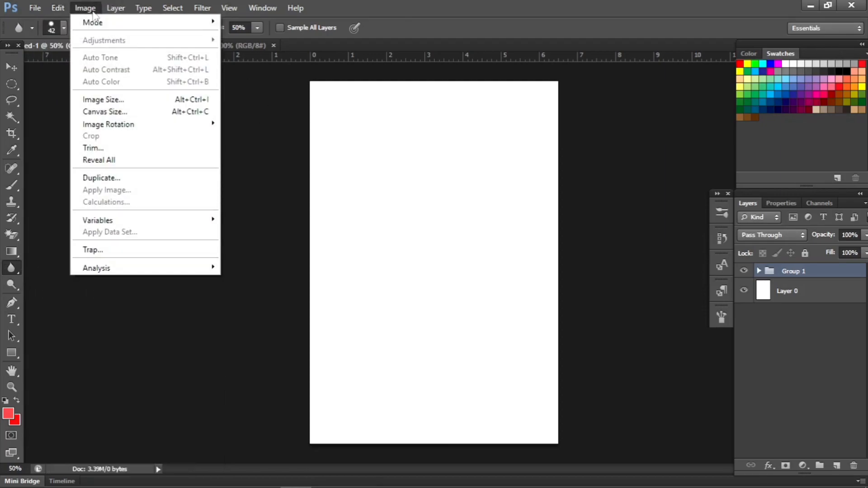
mouse_move(130, 24)
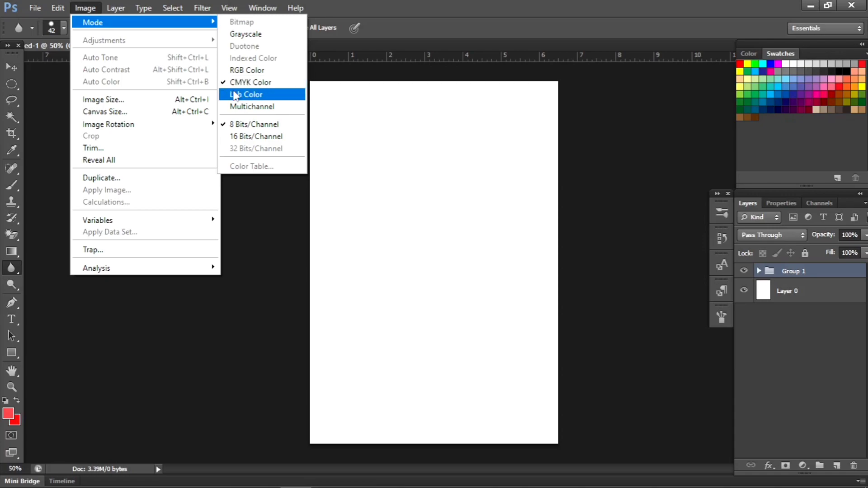
left_click(34, 8)
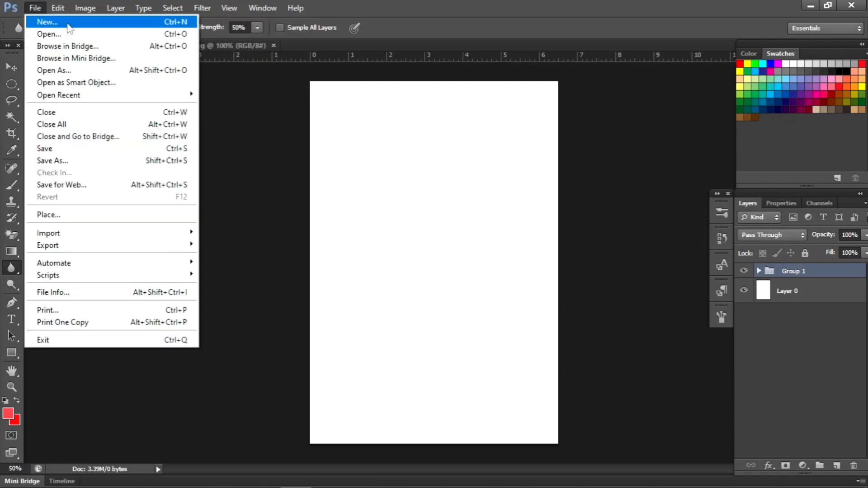
Step: Duplicate the whole Untitled-1 document as Untitled-1 copy, switch to the copy and expand its Group 1
left_click(85, 8)
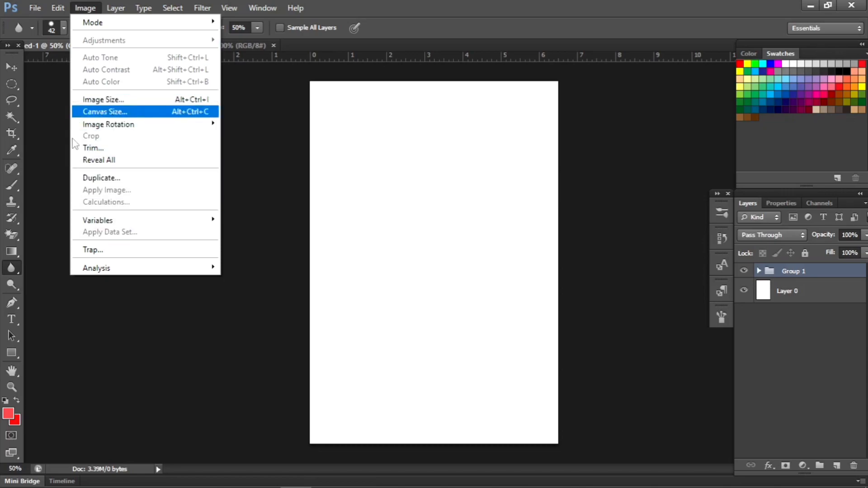
left_click(95, 180)
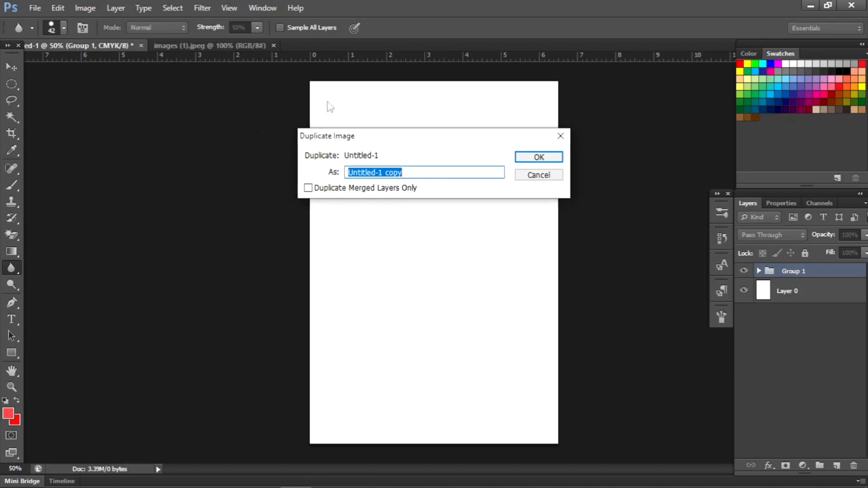
key("Return")
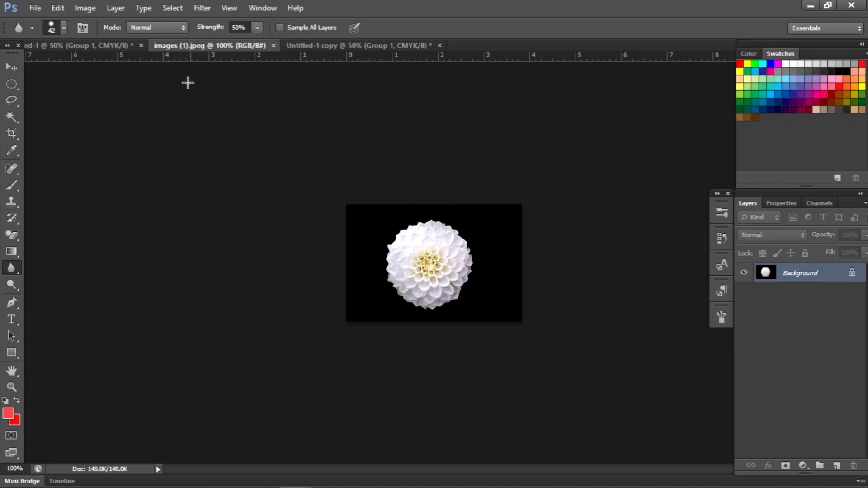
left_click(355, 44)
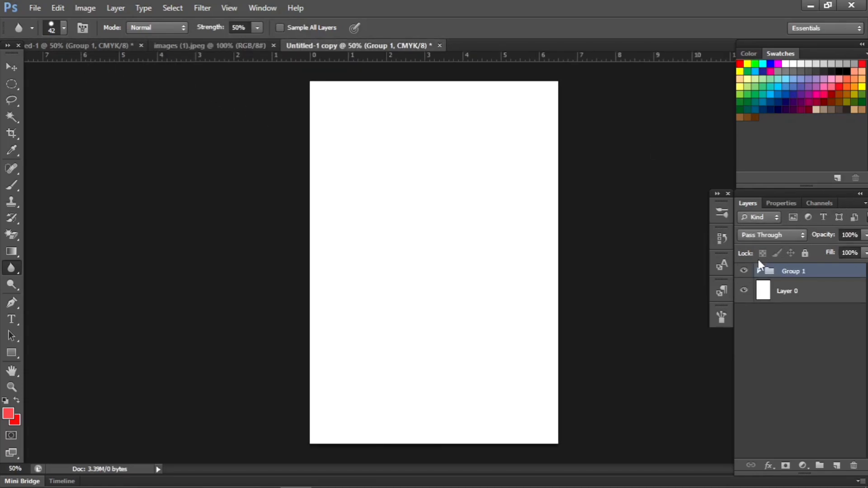
left_click(758, 271)
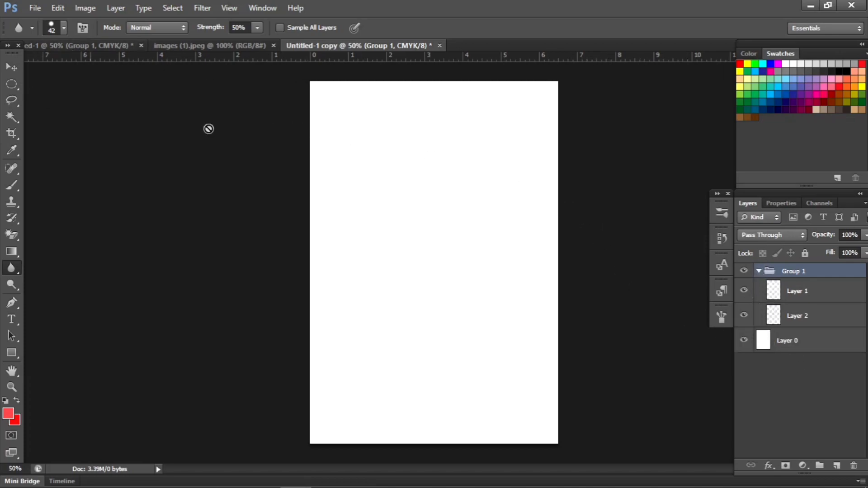
Step: Select the Brush tool and try to paint on the canvas with Group 1 as the active target
left_click(11, 186)
left_click(436, 229)
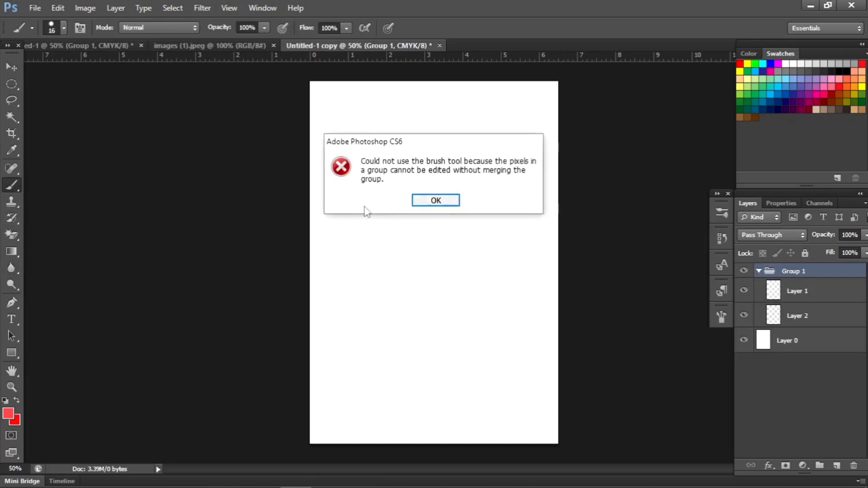
left_click(450, 204)
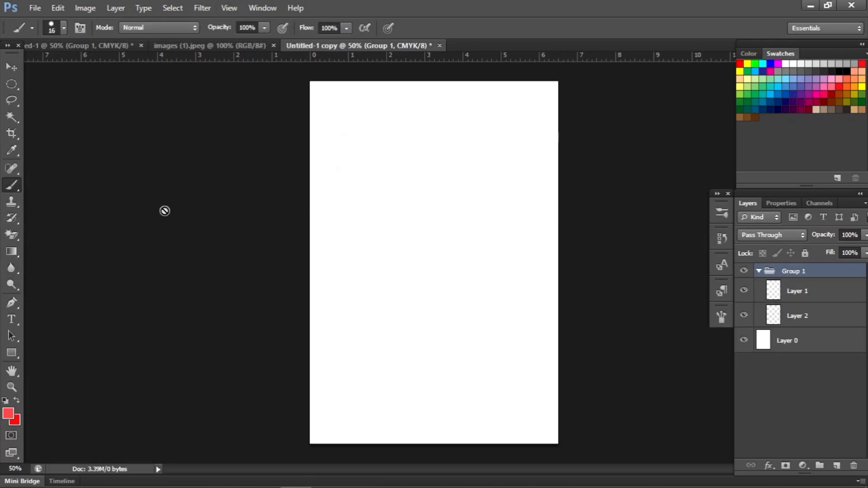
right_click(18, 186)
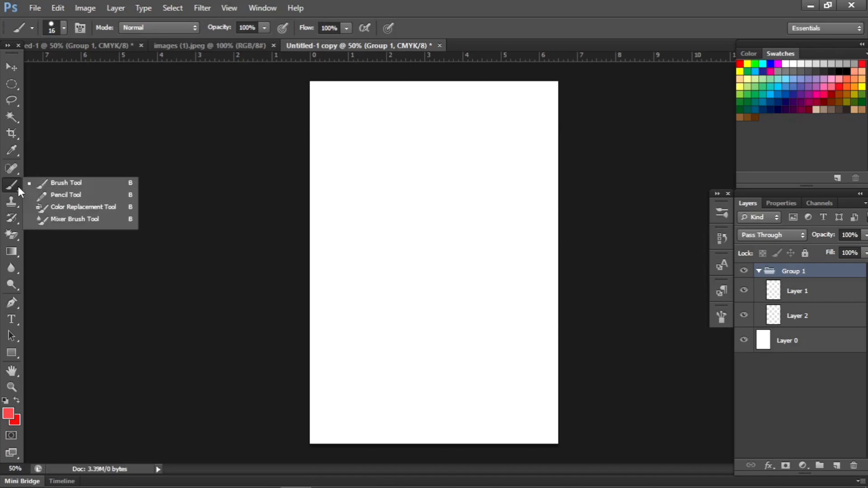
left_click(53, 182)
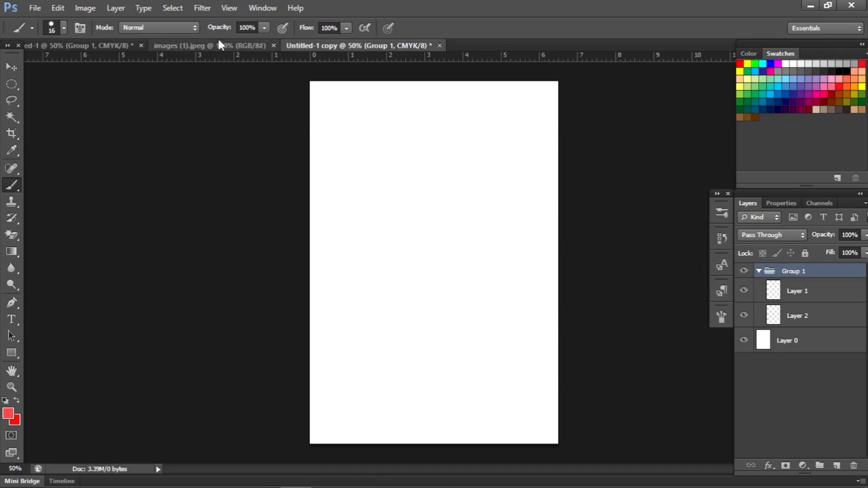
Step: Return to the Untitled-1 document and duplicate Group 1 within it as Group 1 copy
left_click(61, 45)
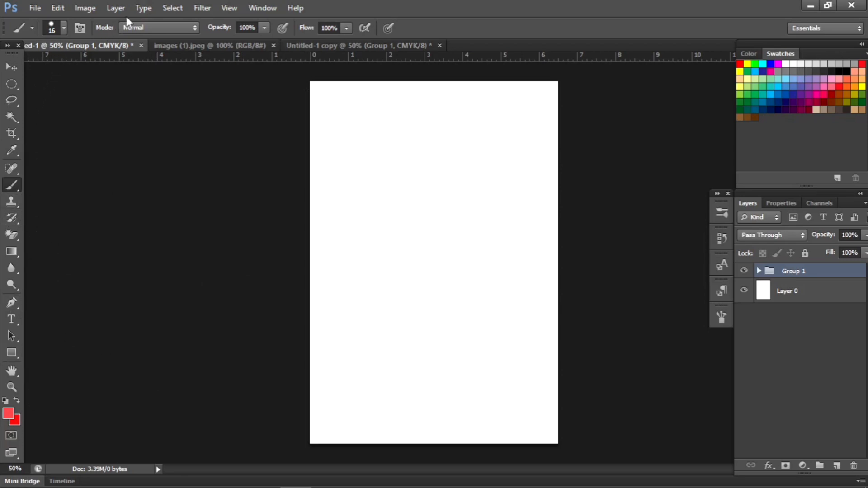
left_click(86, 8)
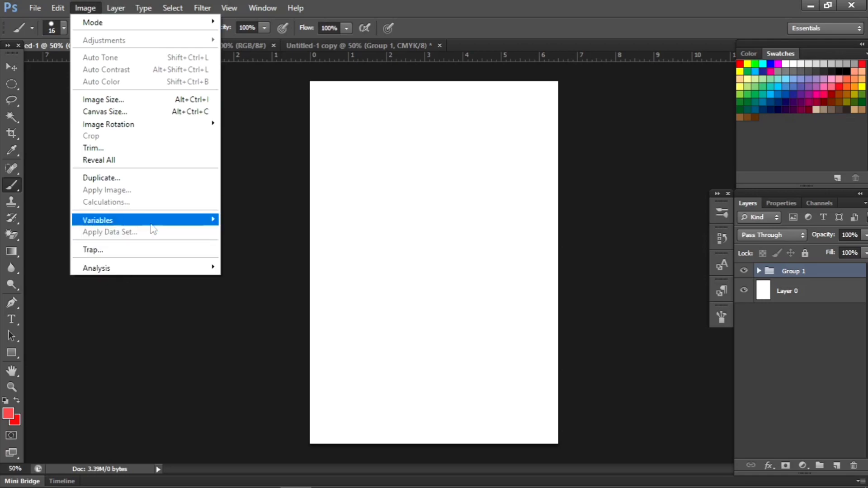
mouse_move(123, 277)
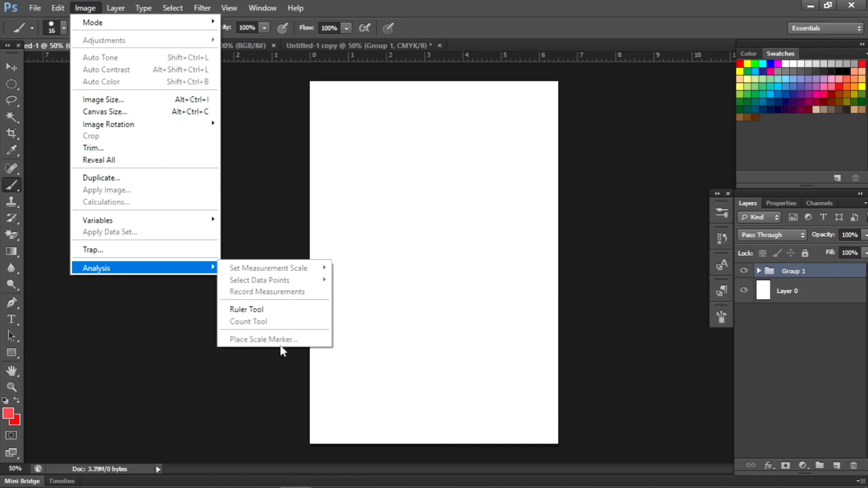
mouse_move(117, 8)
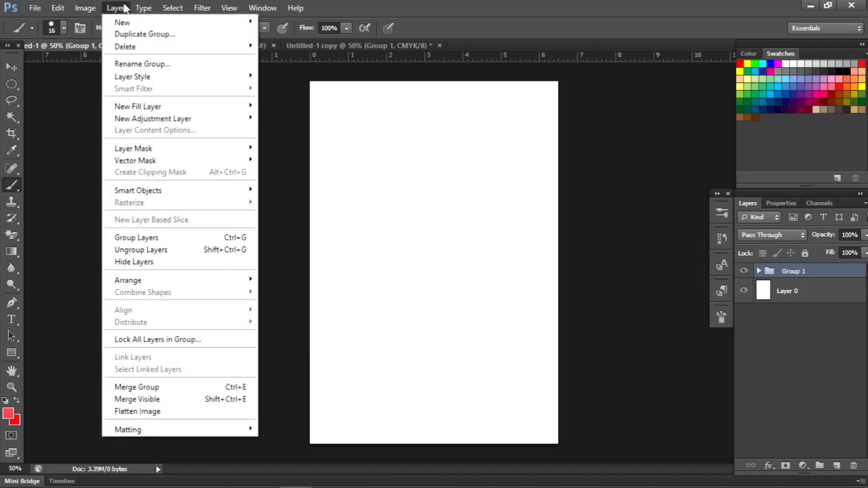
left_click(157, 42)
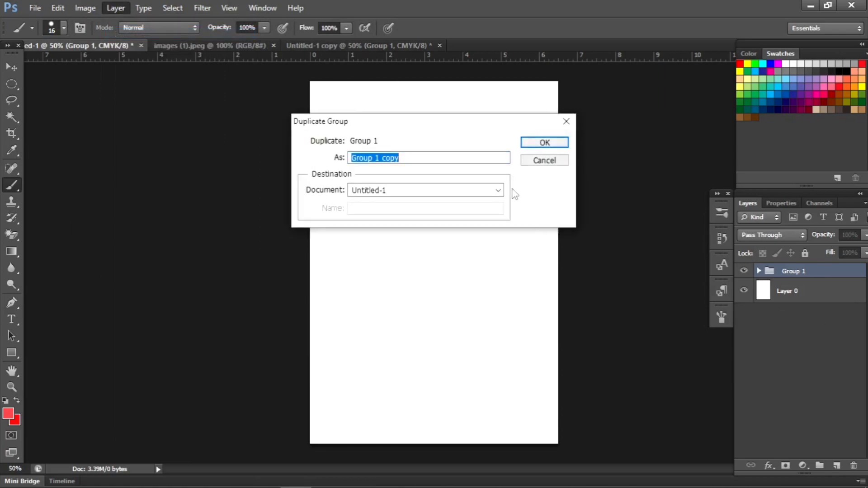
left_click(545, 143)
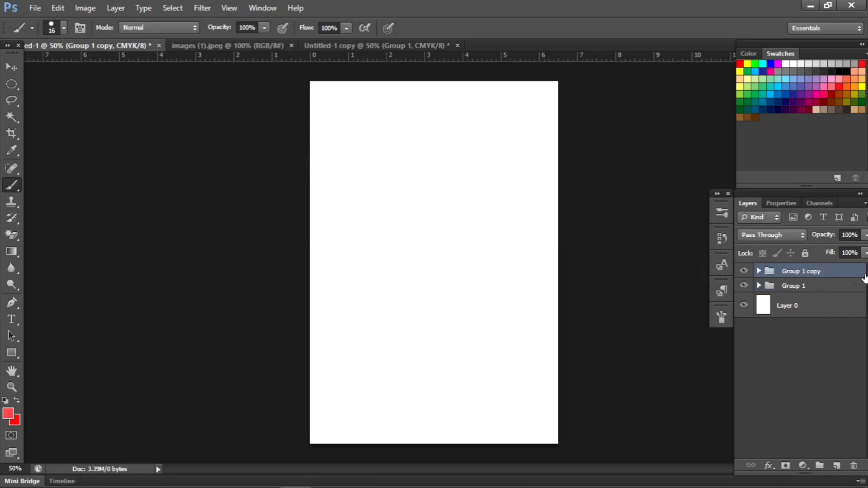
Step: Duplicate Layer 0 within Untitled-1 as Layer 0 copy
left_click(801, 310)
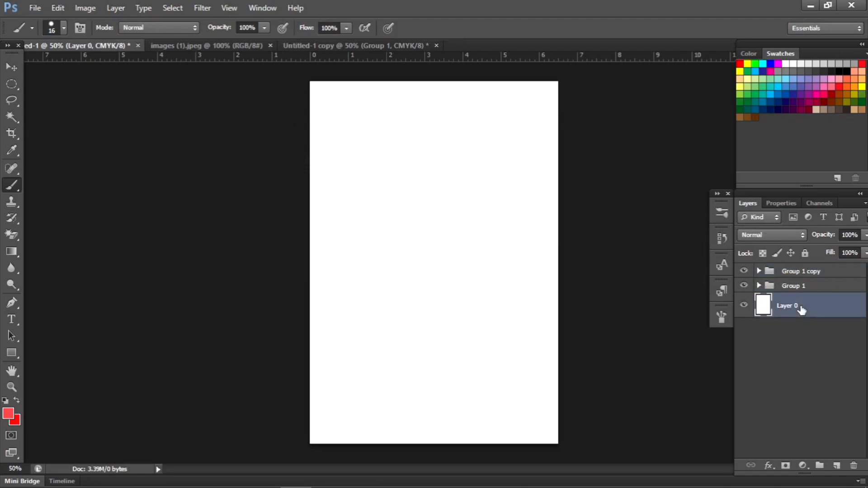
left_click(121, 6)
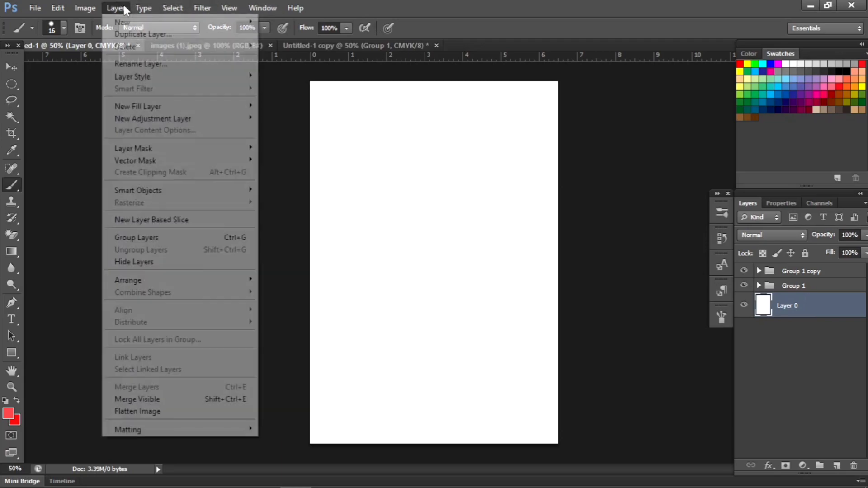
left_click(165, 35)
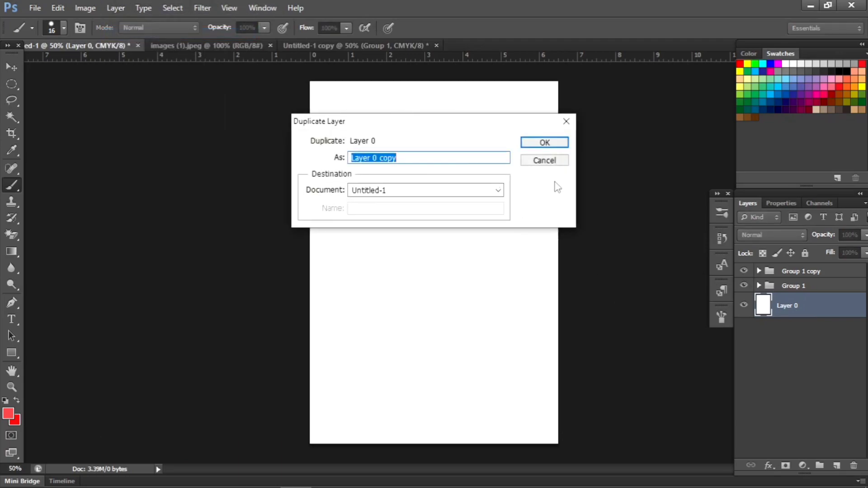
left_click(545, 142)
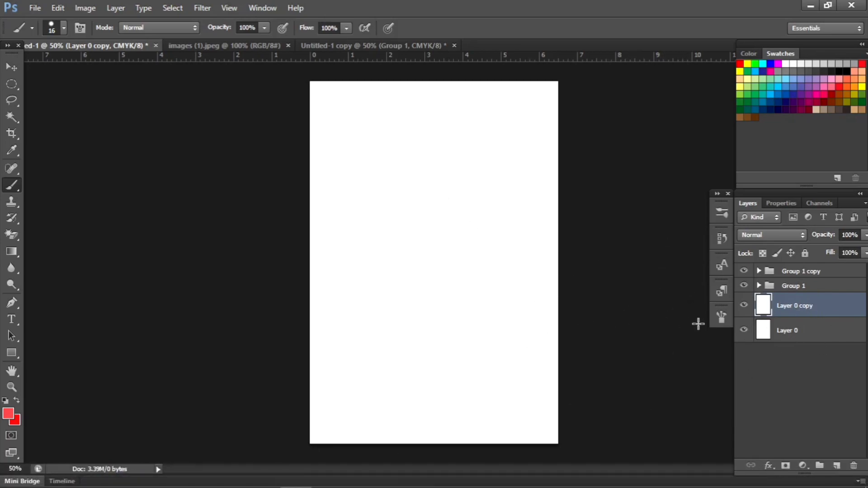
Step: Review the Layer commands, including the Layer Style effects and merge options, along with the Type, Select and Filter commands
left_click(116, 8)
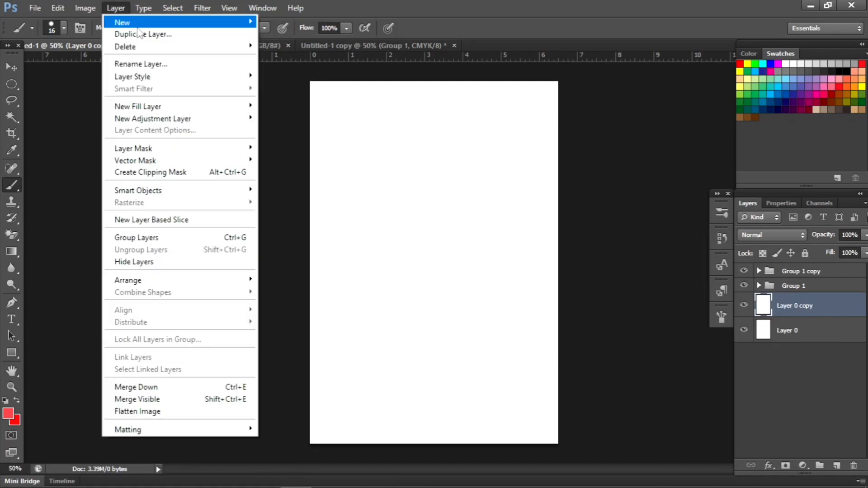
mouse_move(130, 75)
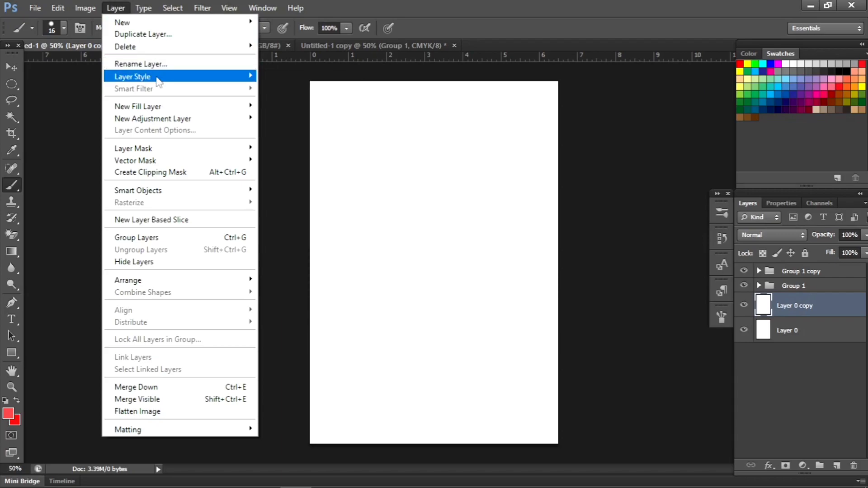
mouse_move(223, 76)
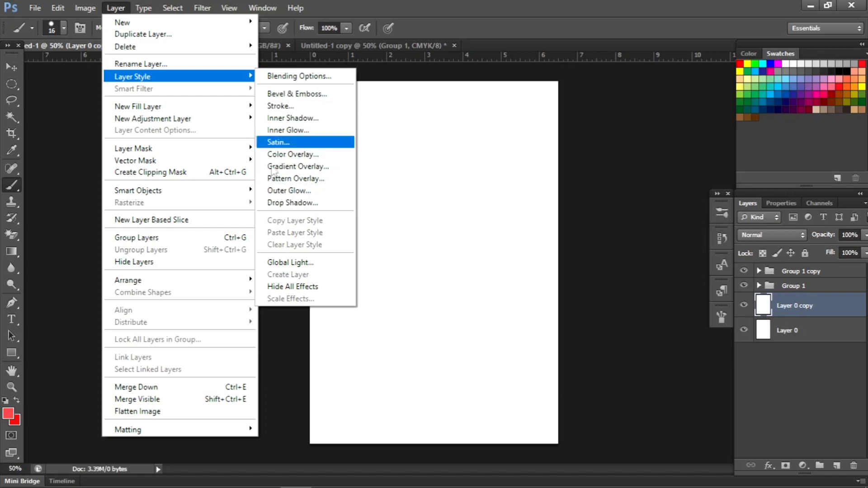
mouse_move(213, 110)
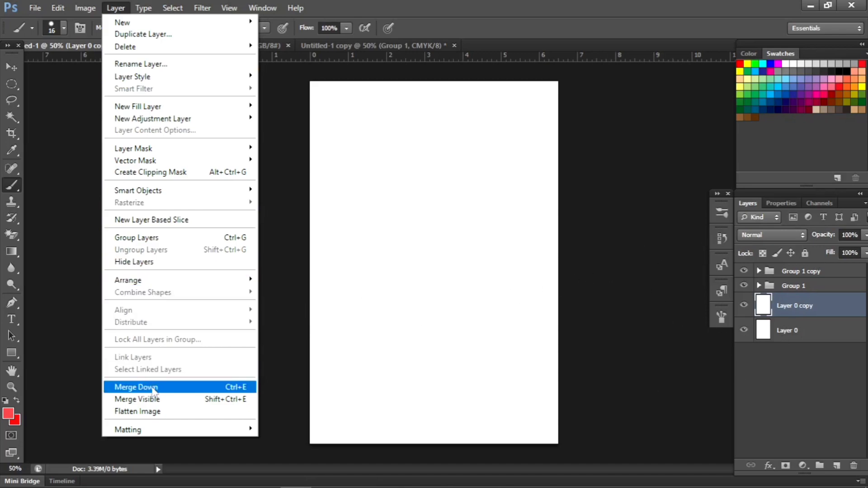
mouse_move(144, 8)
mouse_move(161, 21)
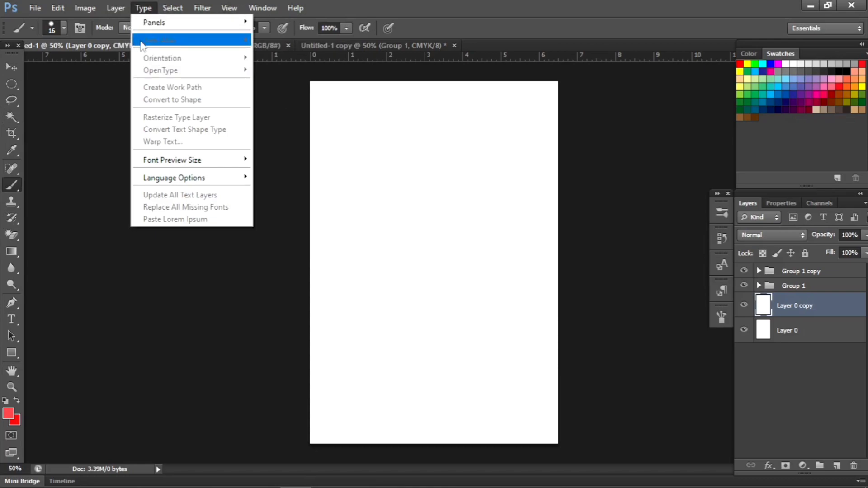
mouse_move(171, 5)
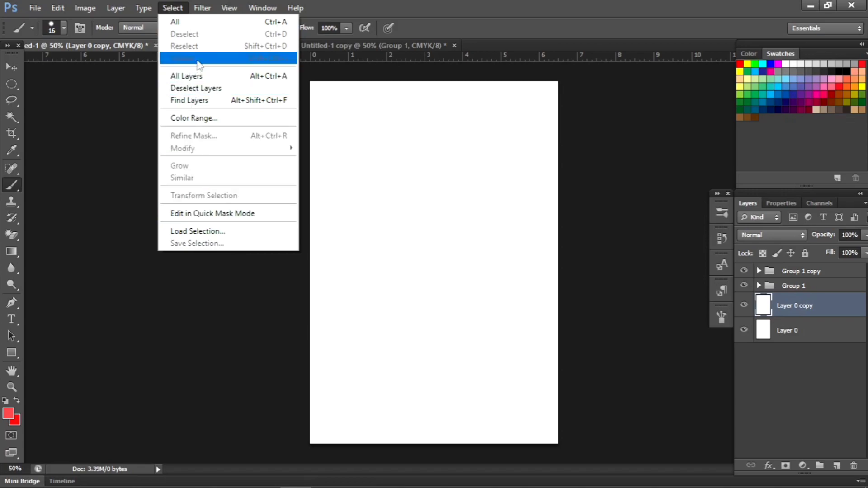
left_click(202, 7)
left_click(173, 8)
mouse_move(283, 6)
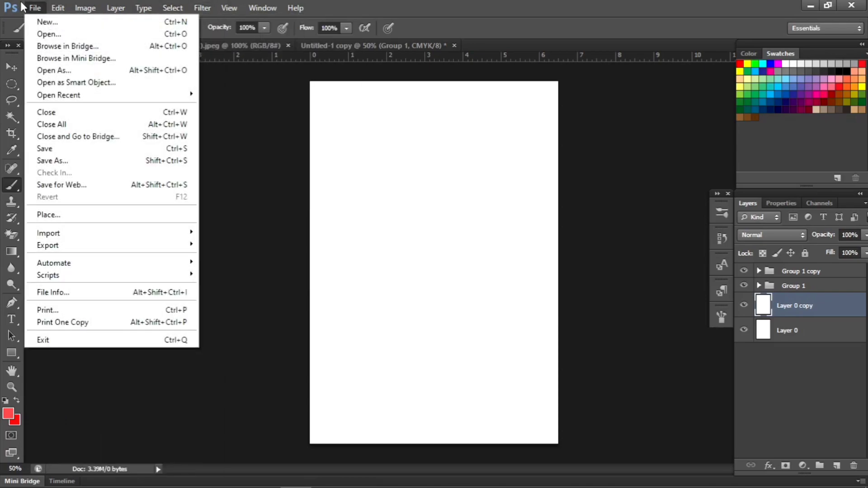
Step: Review the View commands for zooming, rulers and guides, and the Window list of available panels and open documents
mouse_move(57, 8)
mouse_move(229, 10)
mouse_move(193, 14)
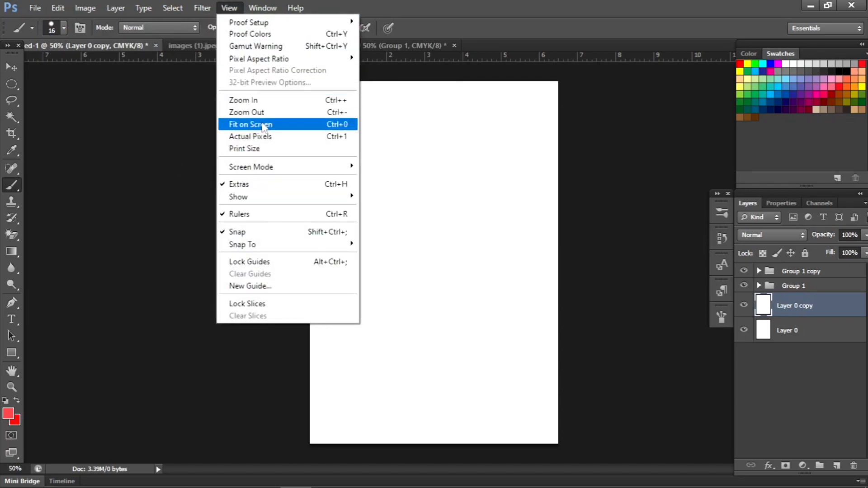
left_click(219, 6)
left_click(224, 6)
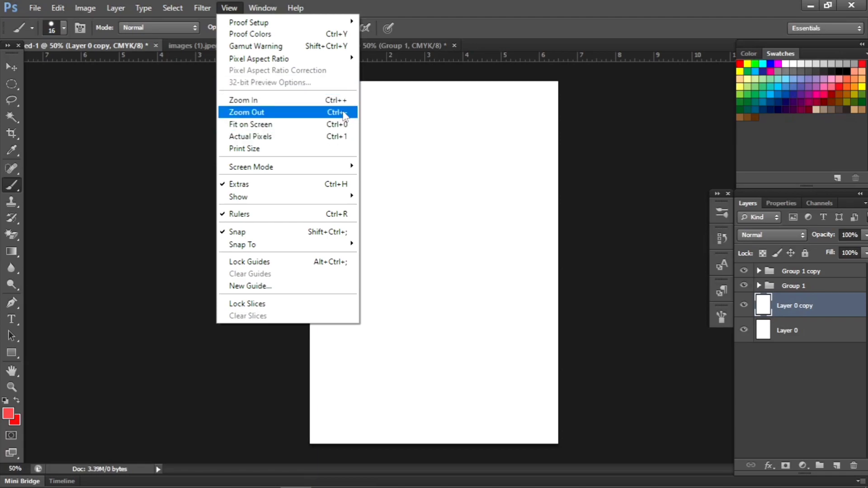
mouse_move(306, 169)
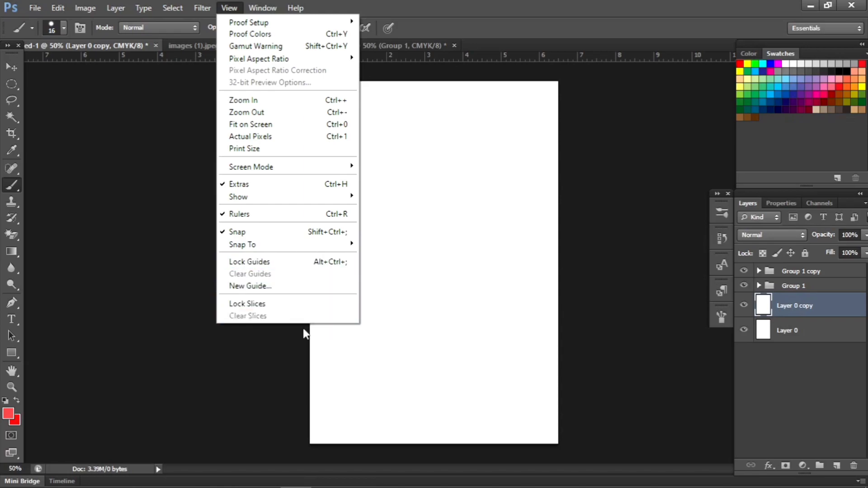
left_click(405, 283)
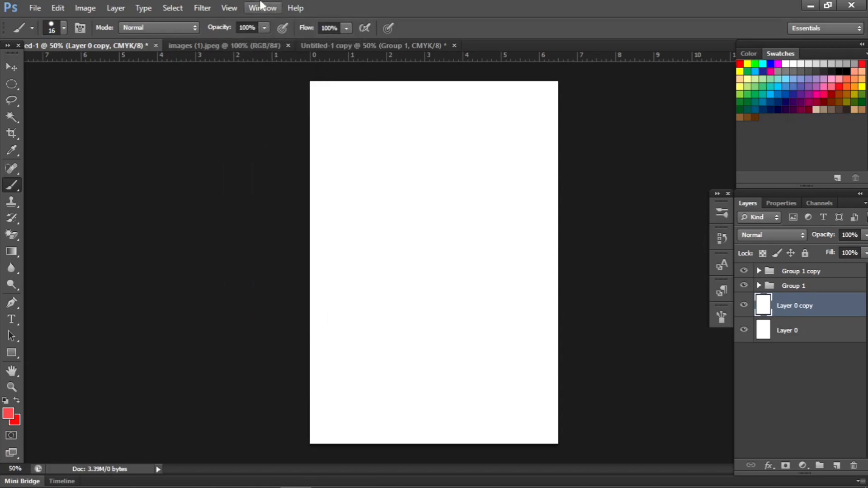
left_click(262, 7)
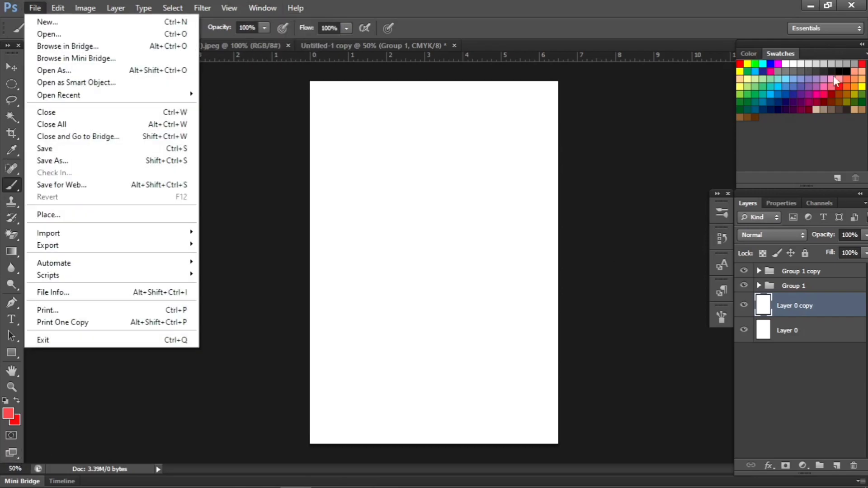
mouse_move(260, 3)
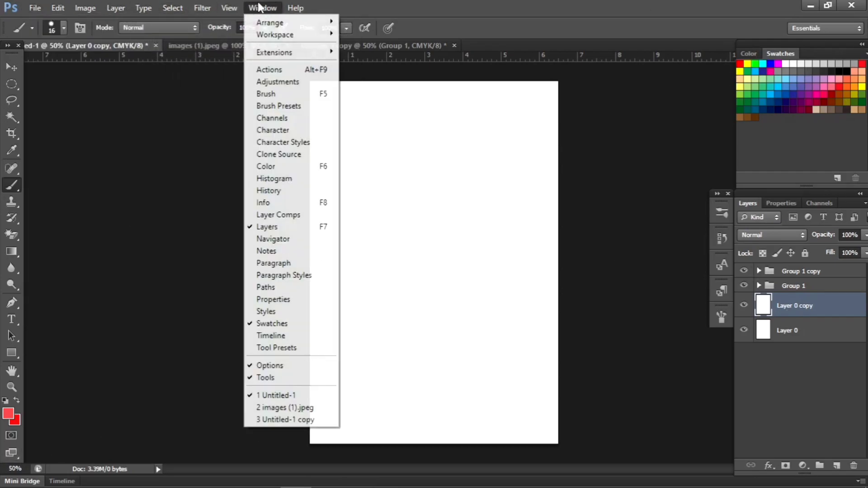
mouse_move(299, 5)
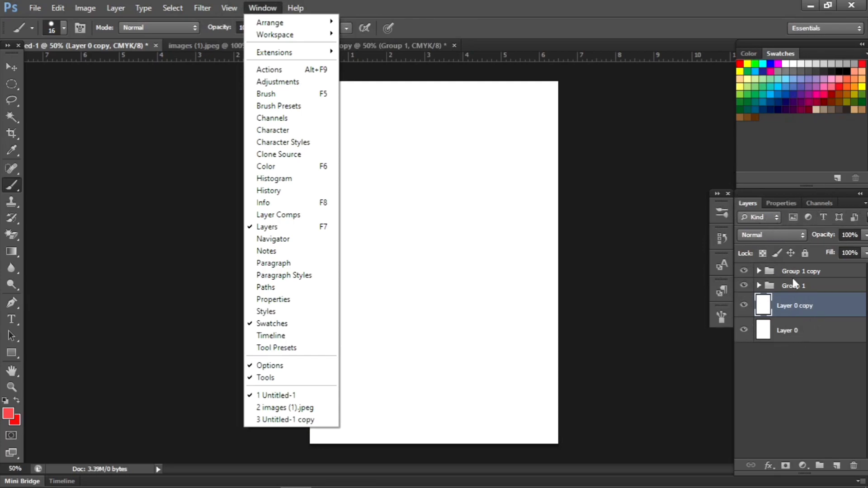
left_click(620, 270)
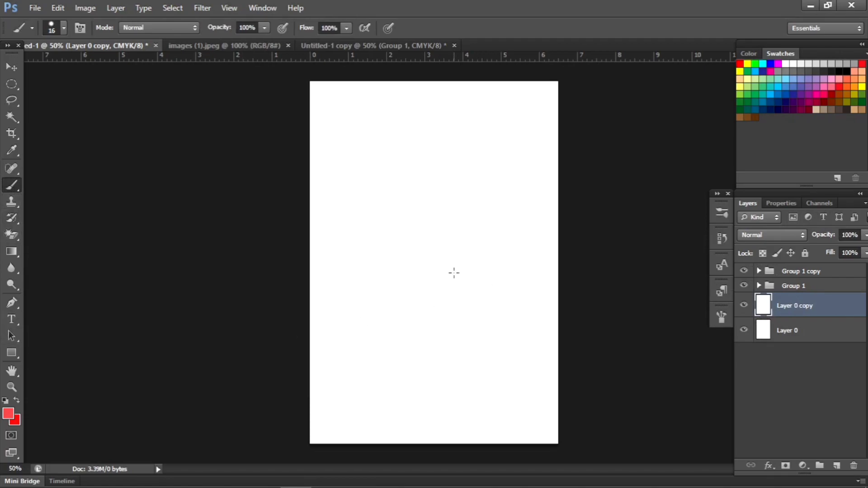
Step: Paint a red freehand scribble on Layer 0 copy, and compare it with Layer 0 by hiding and reshowing the copy
mouse_move(455, 273)
left_mouse_down()
mouse_move(422, 225)
mouse_move(436, 186)
mouse_move(427, 198)
mouse_move(408, 150)
mouse_move(486, 222)
mouse_move(428, 249)
mouse_move(459, 228)
left_mouse_up()
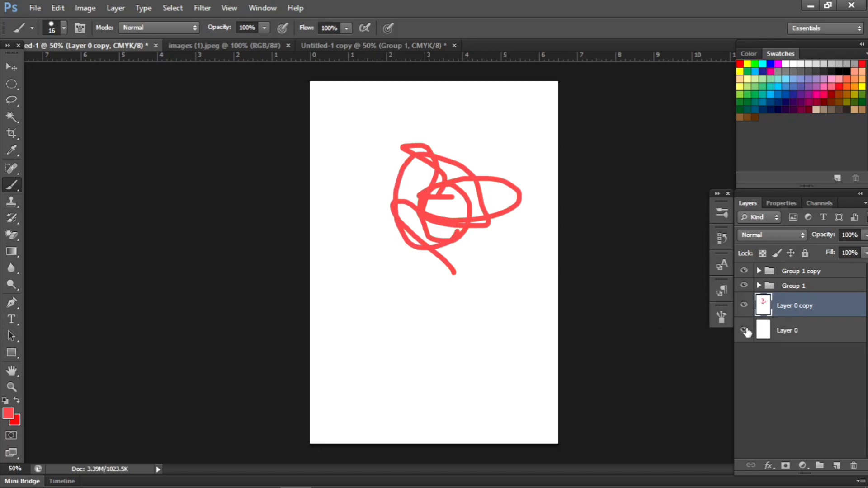
left_click(744, 305)
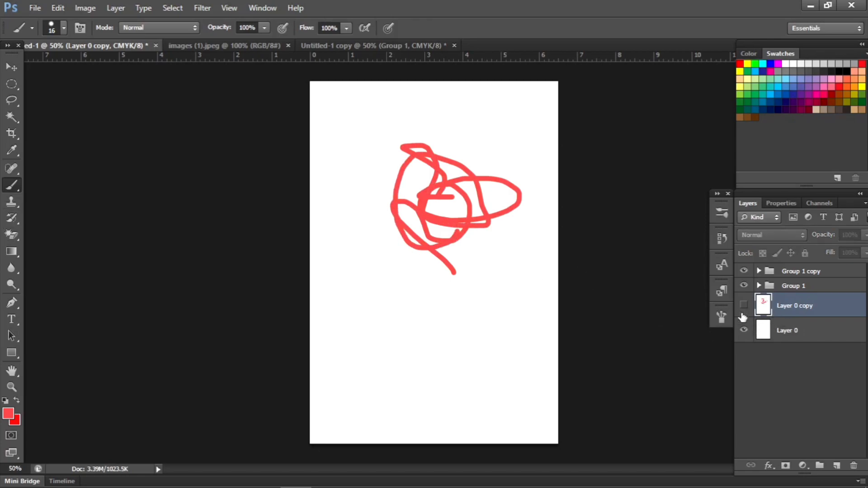
left_click(788, 333)
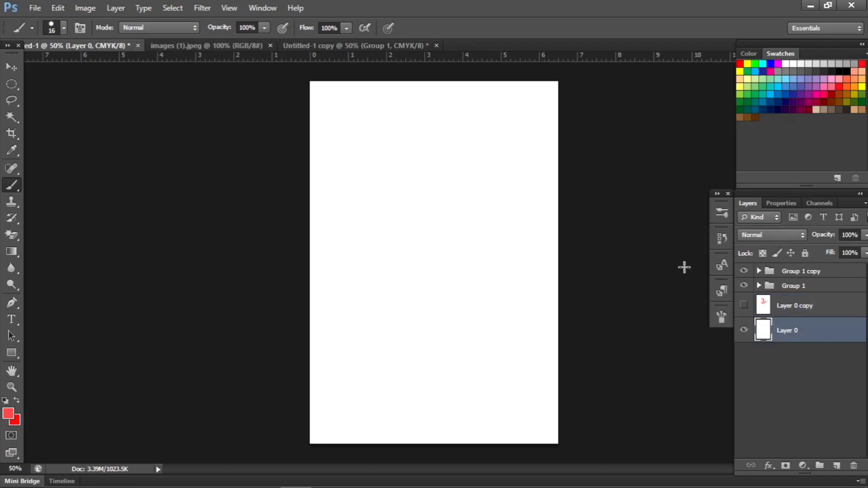
left_click(745, 307)
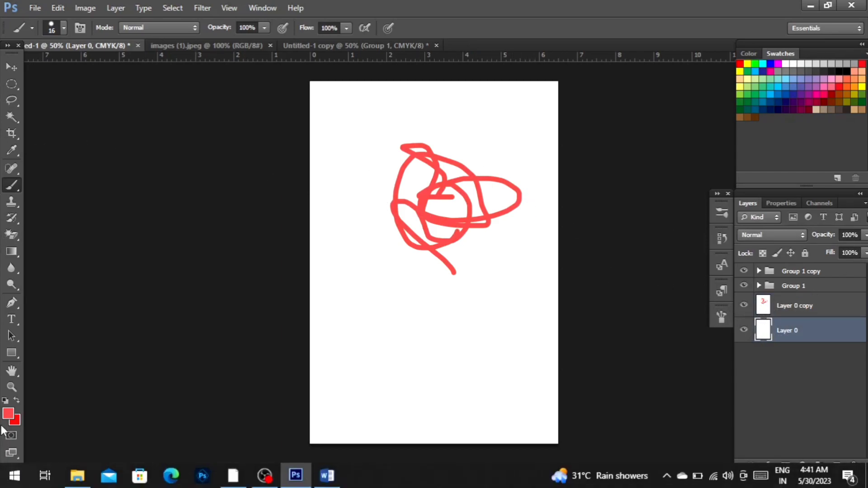
Step: Set the foreground color to a light blue with a hue of 217°
left_click(8, 413)
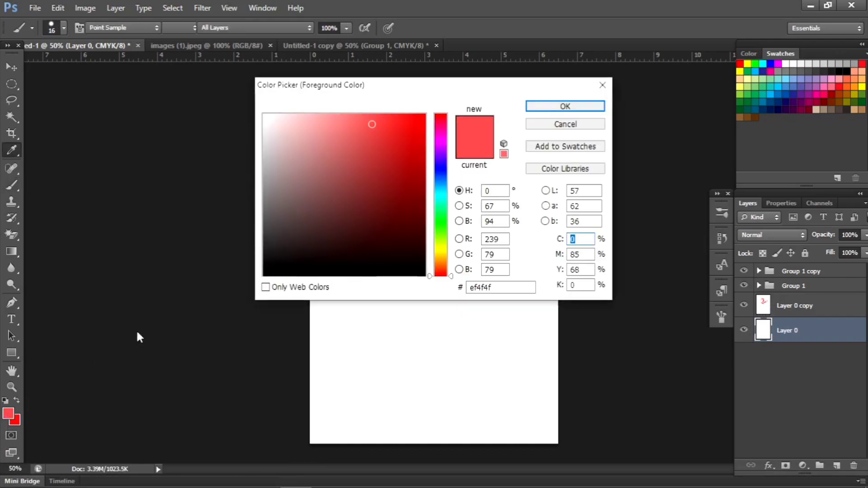
left_click(441, 178)
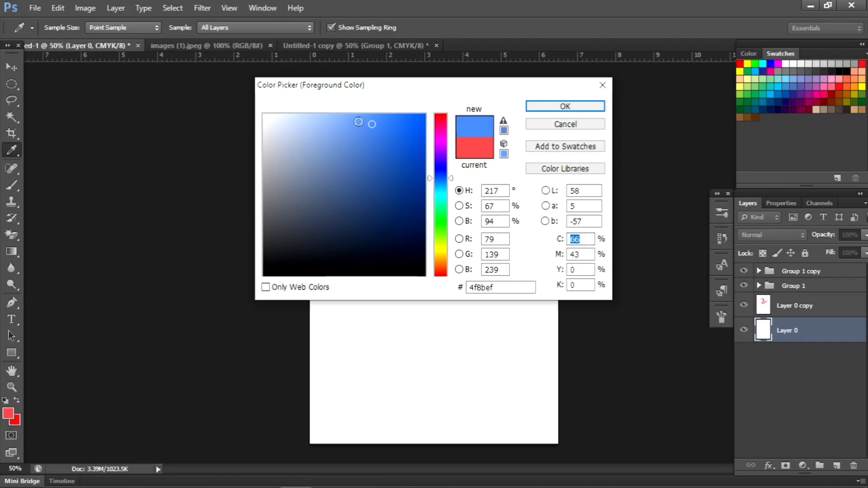
left_click(359, 123)
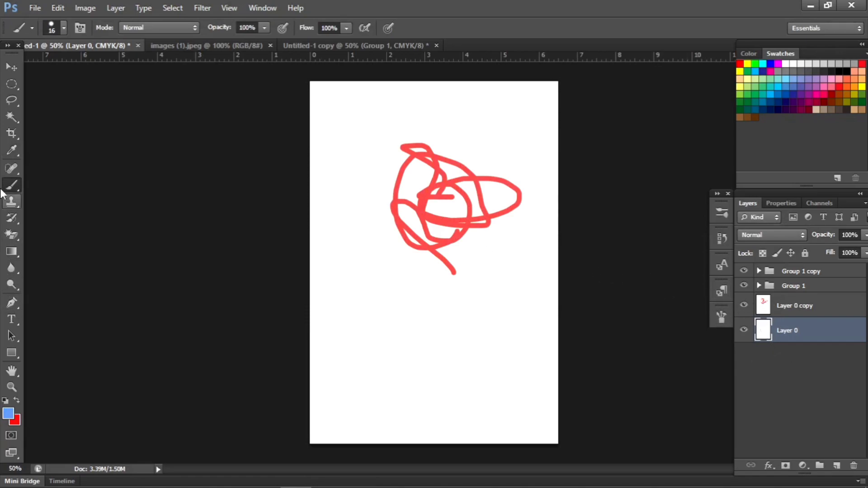
Step: Paint light blue scribbles on Layer 0, and check them by temporarily hiding Layer 0 copy
right_click(422, 308)
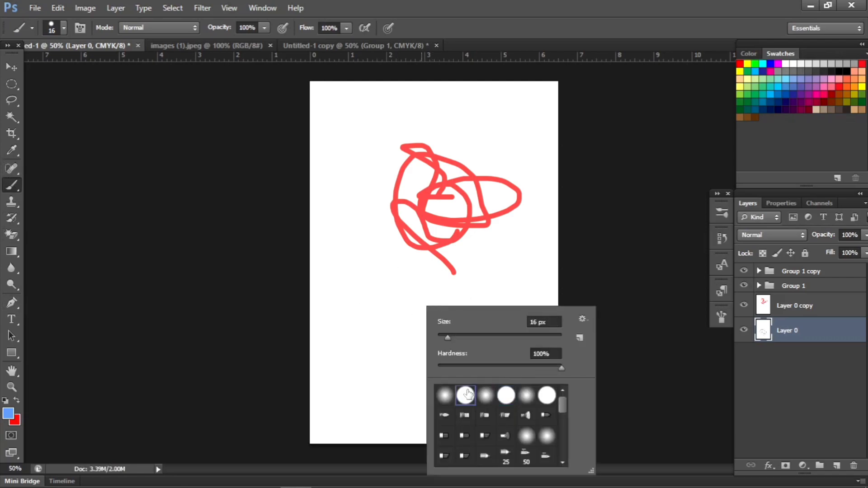
left_click(403, 318)
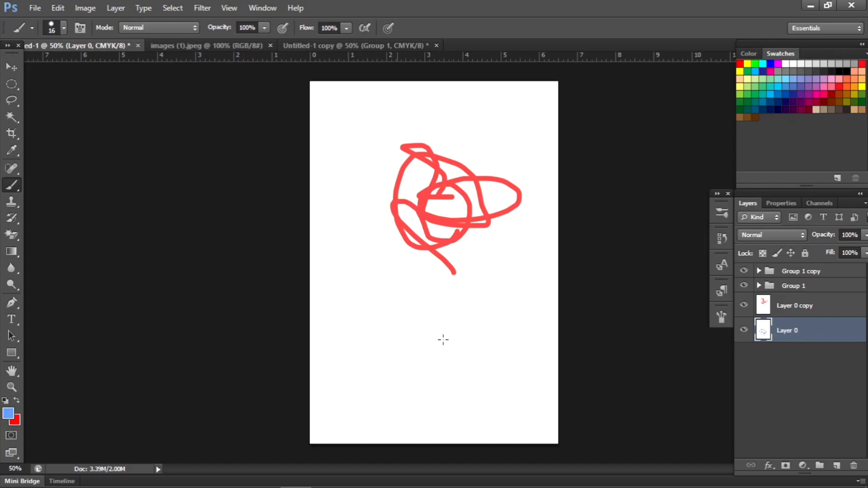
left_click(744, 306)
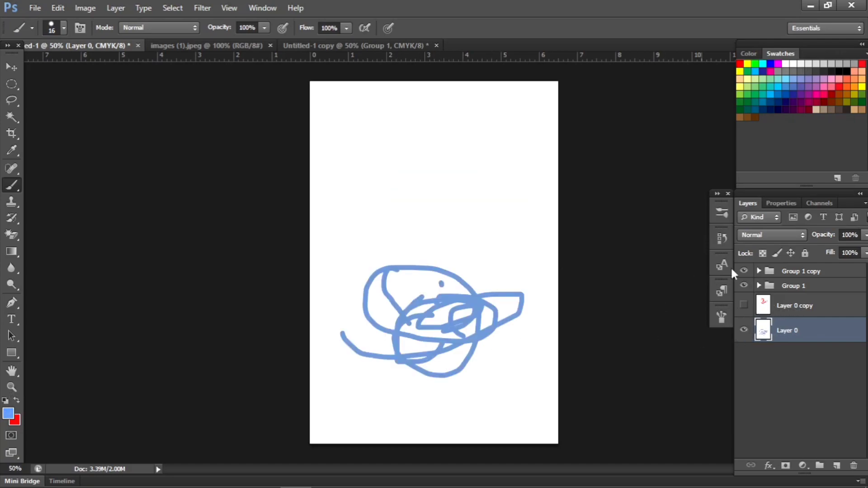
left_click(744, 307)
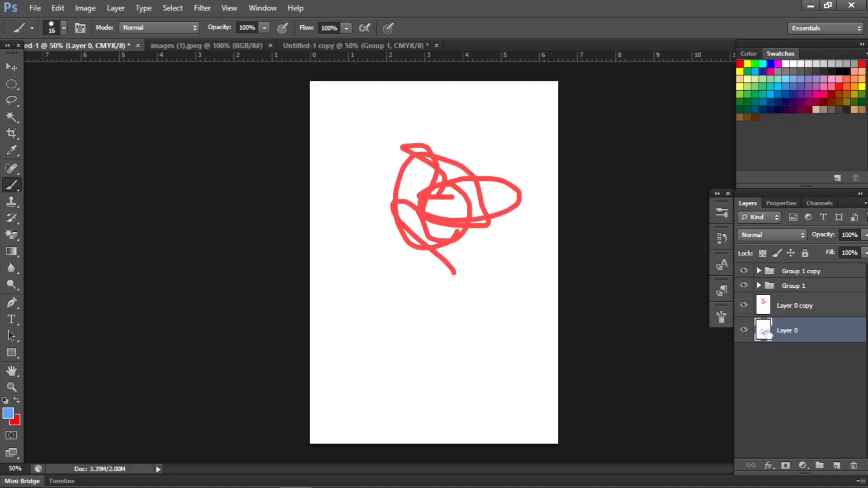
Step: Paint two blue freehand shapes below the red scribble on Layer 0 copy, hiding Layer 0 before the second one
left_click(764, 308)
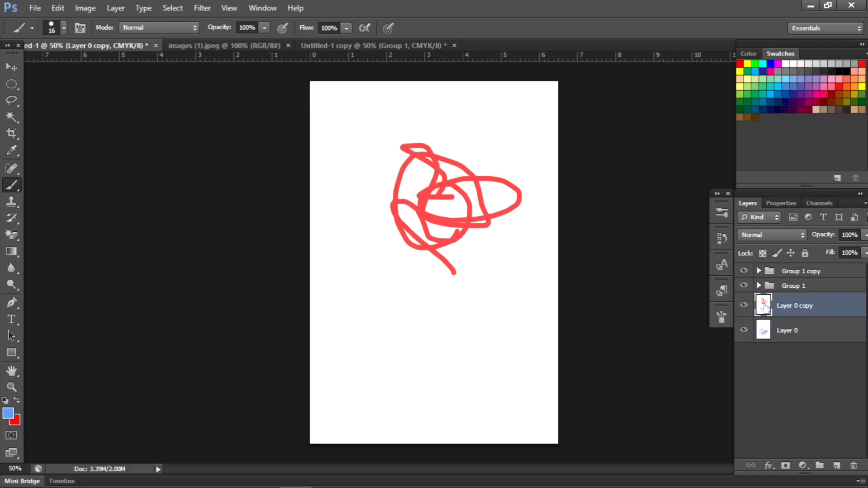
left_click_drag(475, 284, 442, 317)
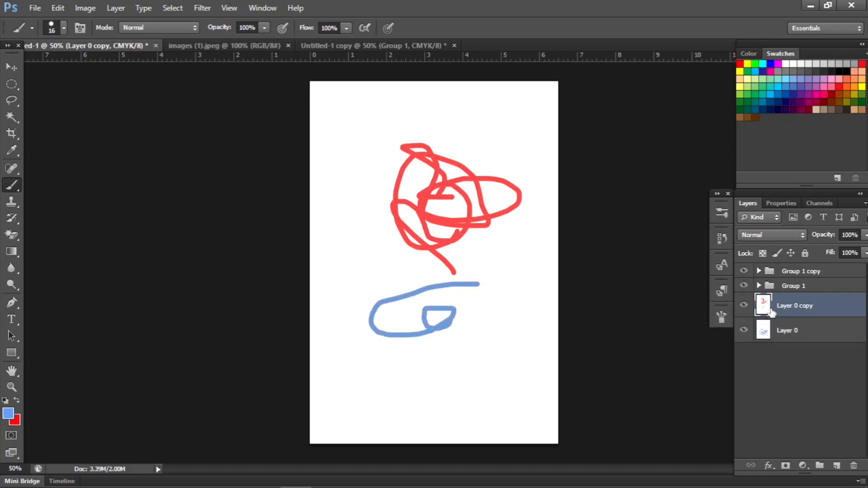
left_click(745, 331)
mouse_move(480, 360)
left_mouse_down()
mouse_move(512, 284)
mouse_move(478, 328)
mouse_move(503, 319)
left_mouse_up()
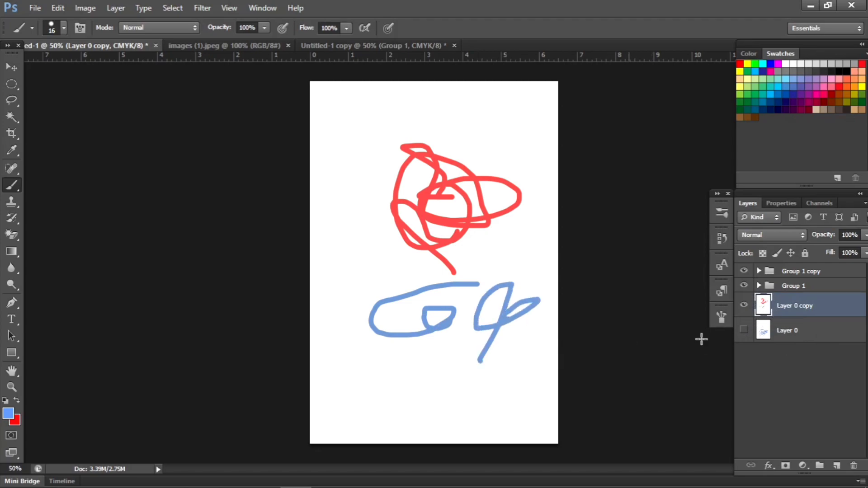
Step: Hide Layer 0 copy as well and try to paint with the Brush on the hidden Layer 0
left_click(764, 334)
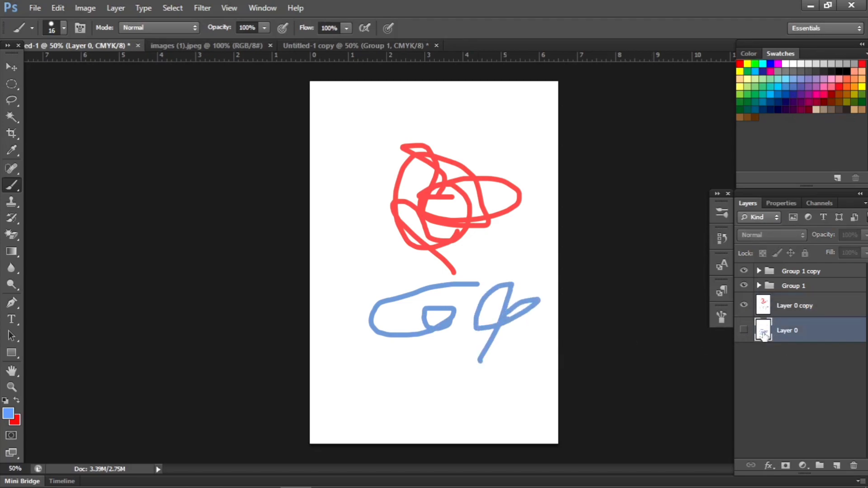
left_click(744, 306)
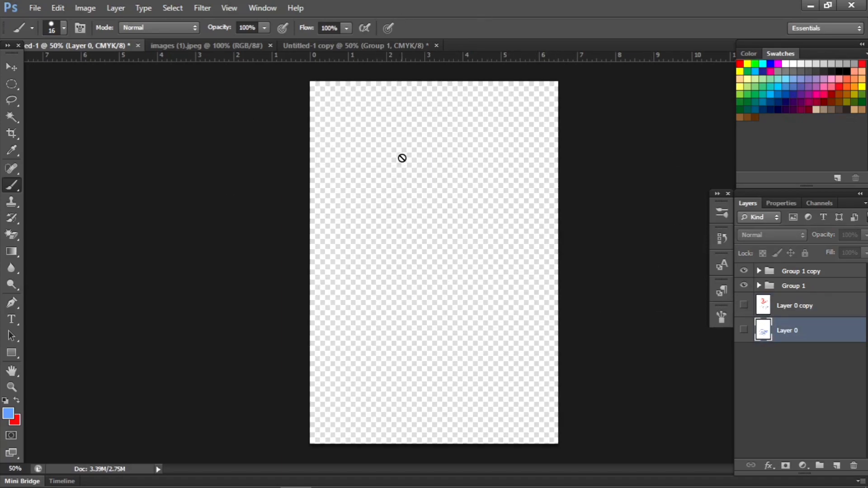
left_click(424, 234)
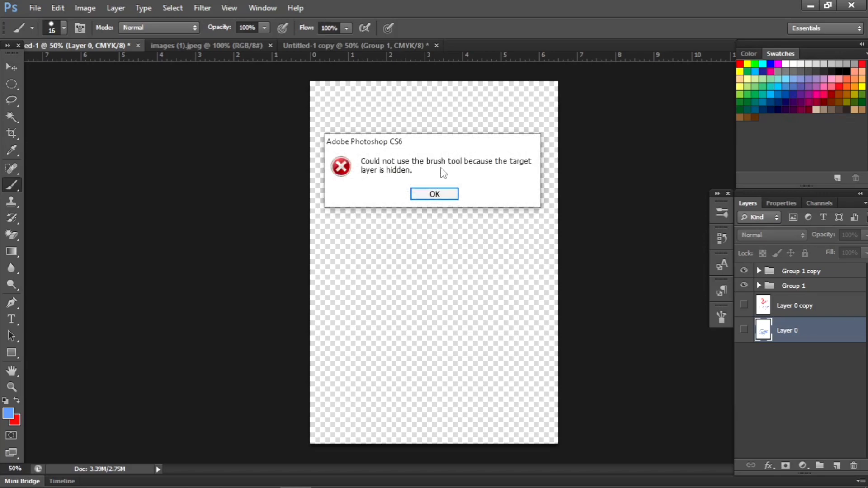
left_click(439, 193)
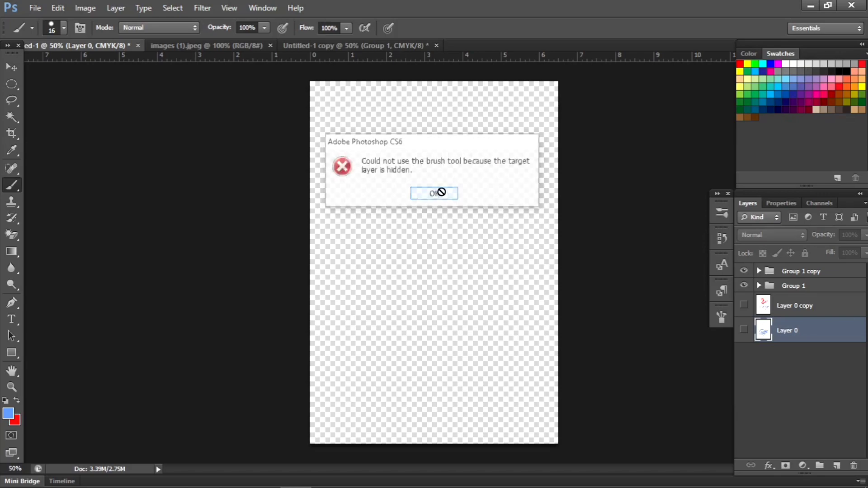
Step: Show Layer 0 and Layer 0 copy again, and switch to the images (1).jpeg document
left_click(744, 330)
left_click(744, 305)
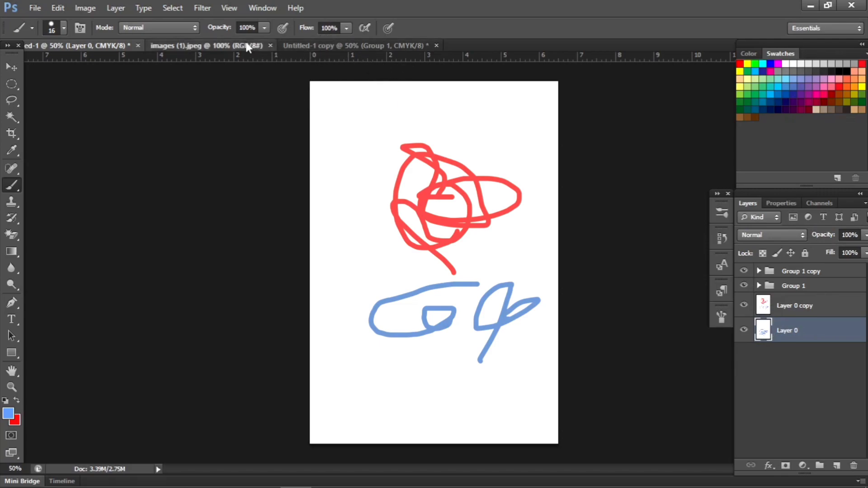
key("ctrl+Tab")
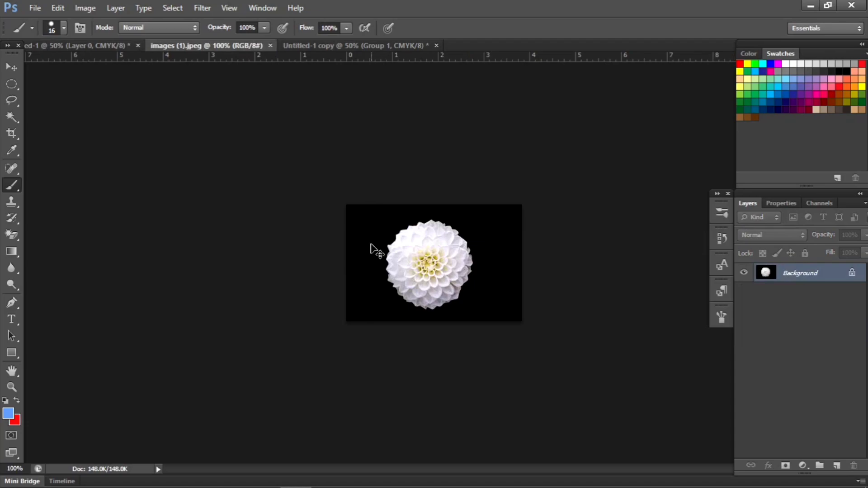
Step: Convert the locked Background of images (1).jpeg into an editable layer named FLLOWER
key("ctrl+plus")
key("ctrl+plus")
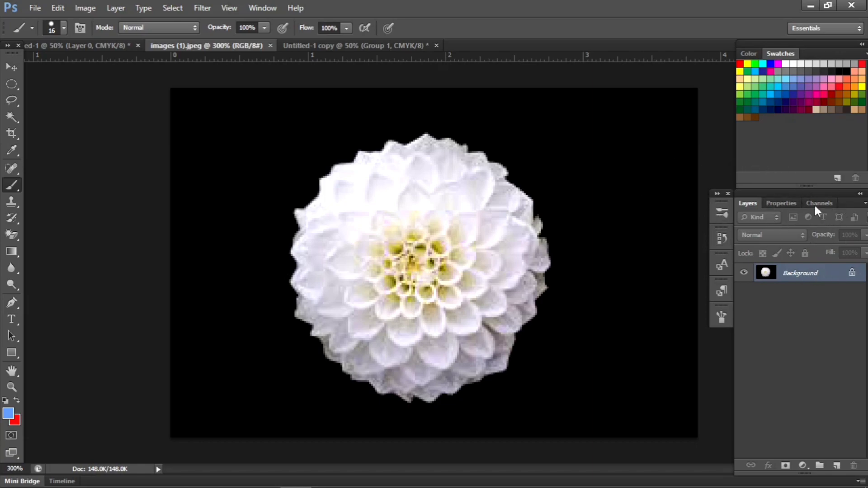
double_click(852, 273)
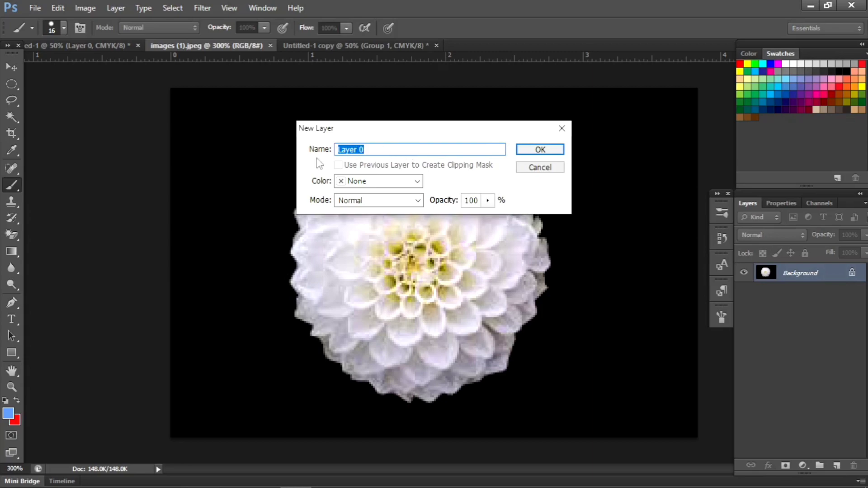
left_click(386, 150)
left_click(549, 149)
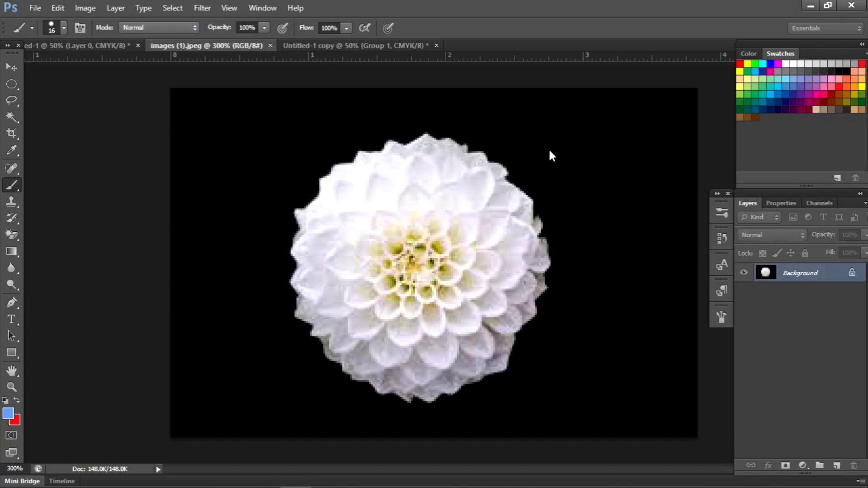
right_click(803, 274)
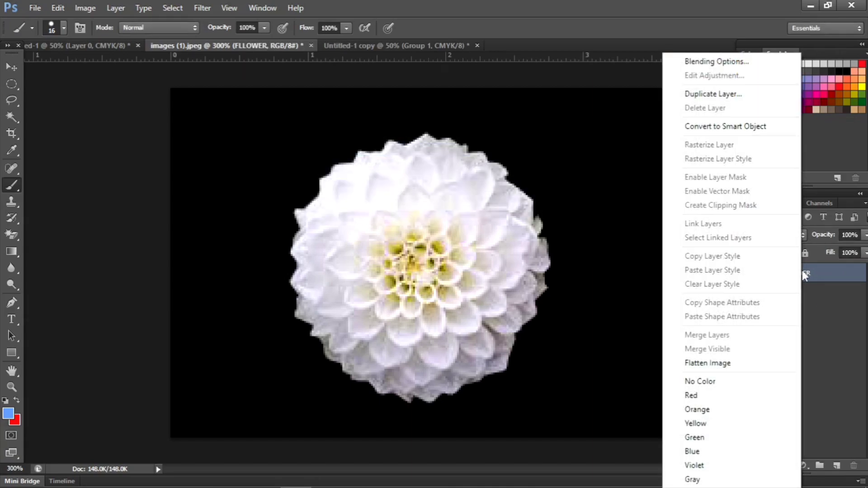
left_click(858, 338)
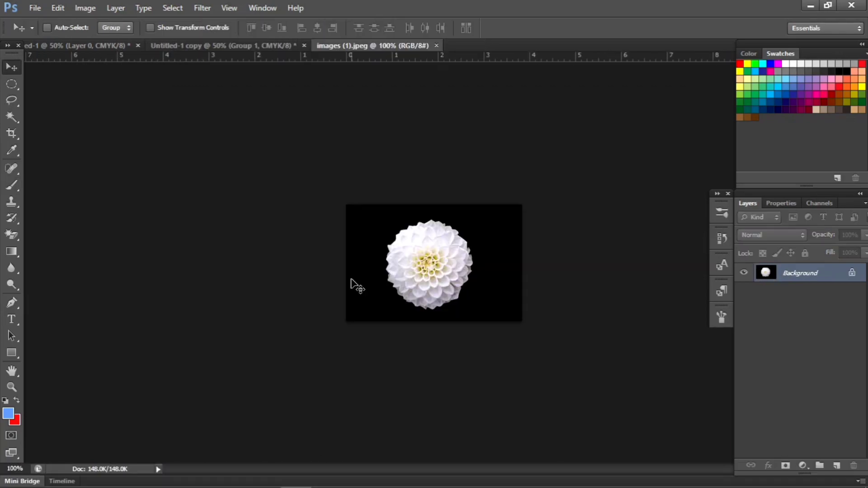
Step: Convert the locked Background of the flower image into a regular layer with the default name Layer 0
key("ctrl+plus")
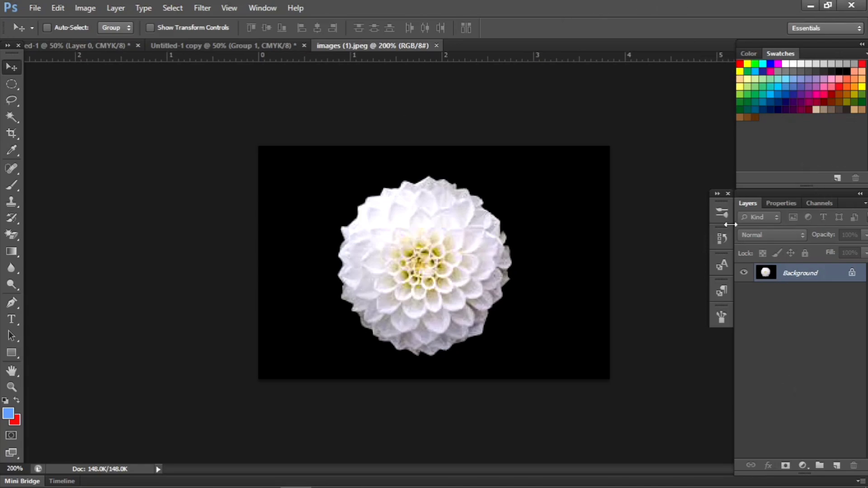
double_click(853, 279)
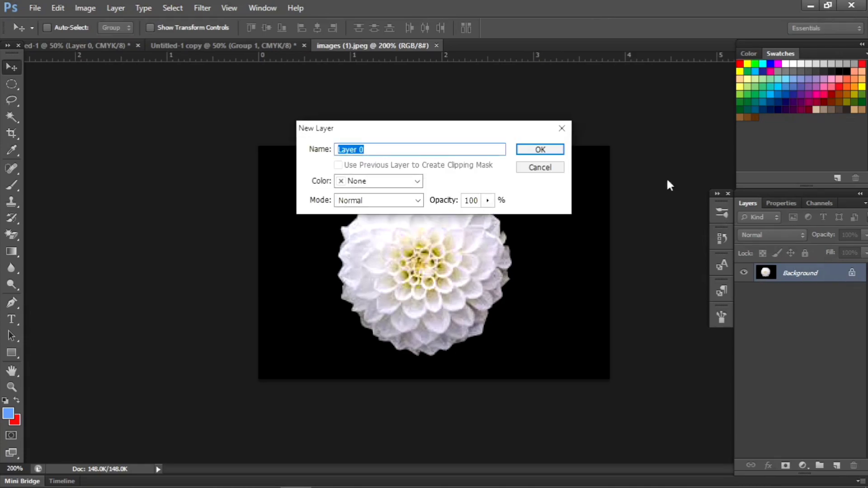
left_click(538, 150)
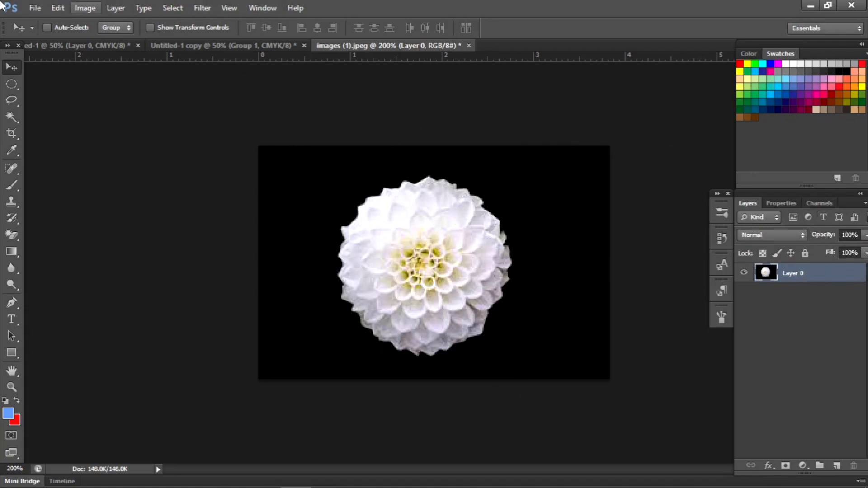
Step: Open the images (4) picture of the woman in a hat from New folder (4)
left_click(36, 8)
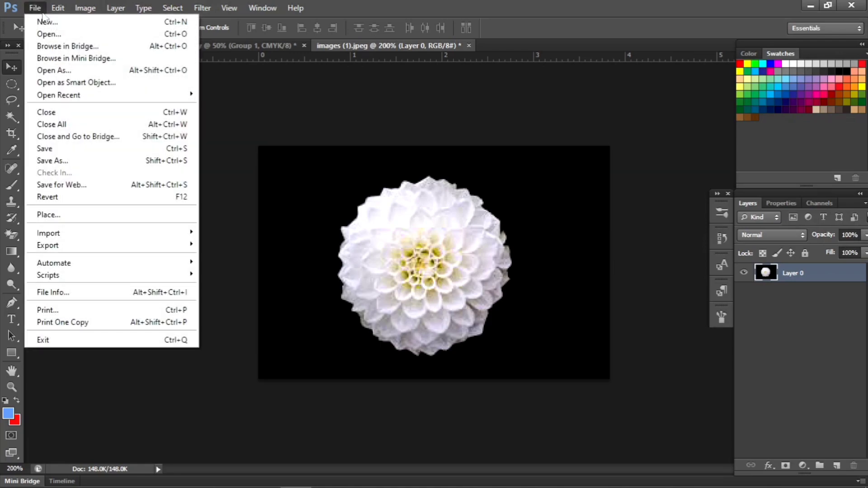
left_click(67, 35)
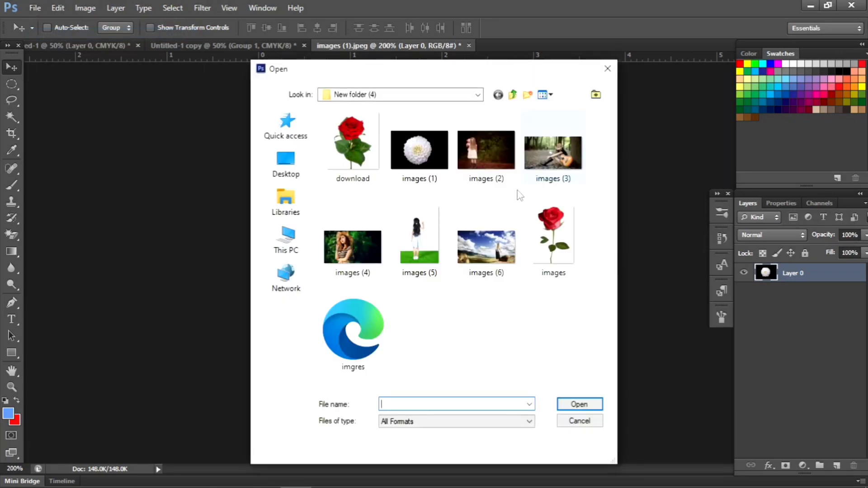
left_click(357, 265)
left_click(577, 405)
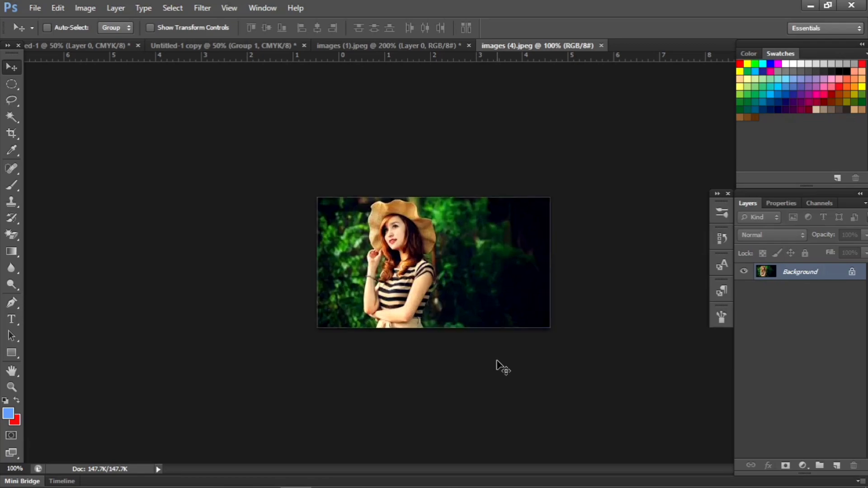
key("ctrl+plus")
key("ctrl+plus")
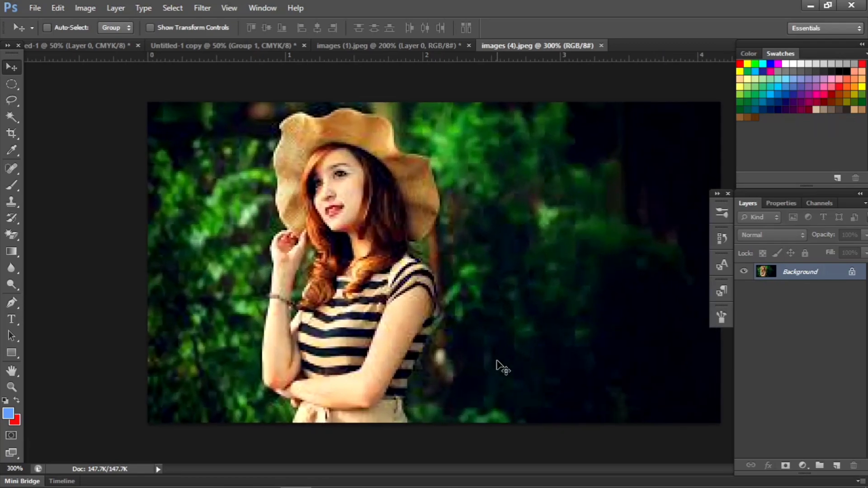
key("ctrl+minus")
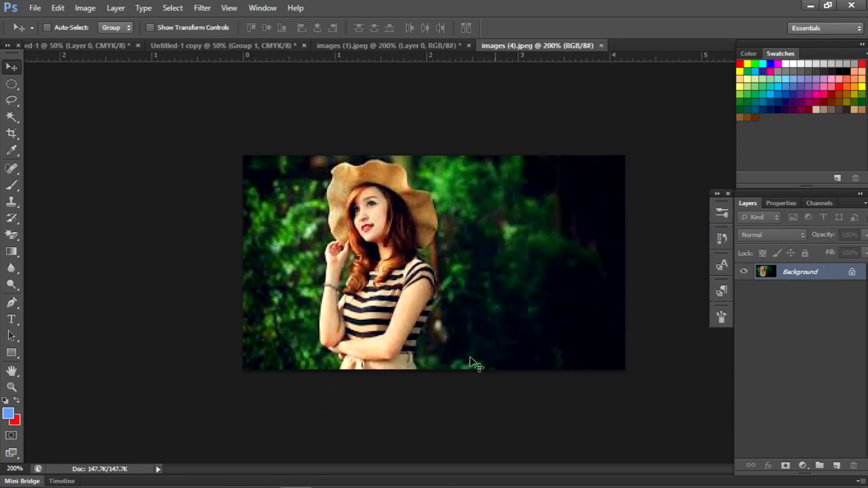
Step: Choose the Lasso tool and convert the locked Background of images (4).jpeg into an editable Layer 0
left_click(12, 101)
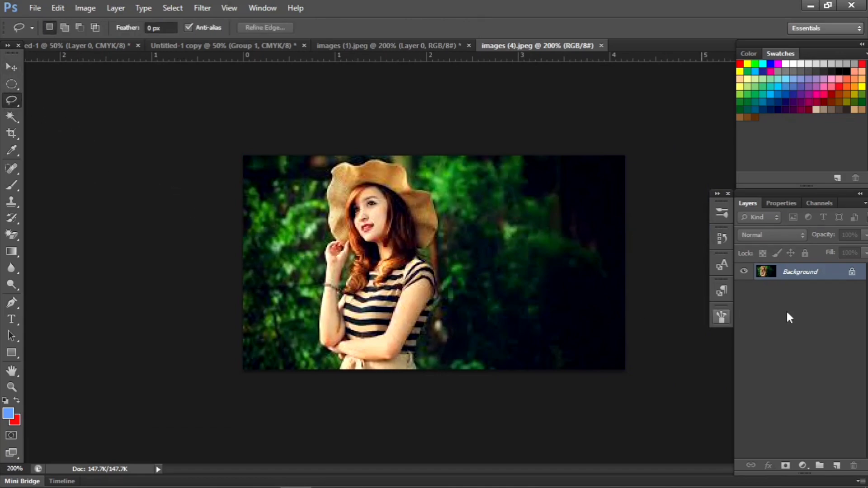
double_click(853, 275)
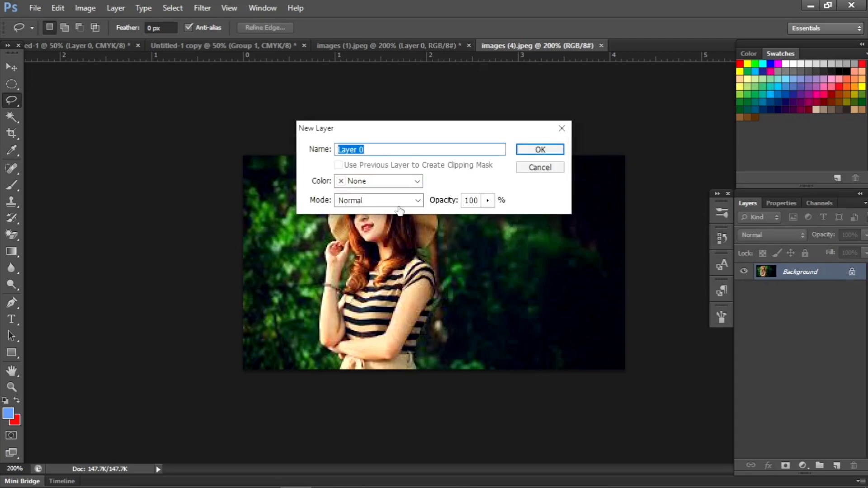
left_click(540, 151)
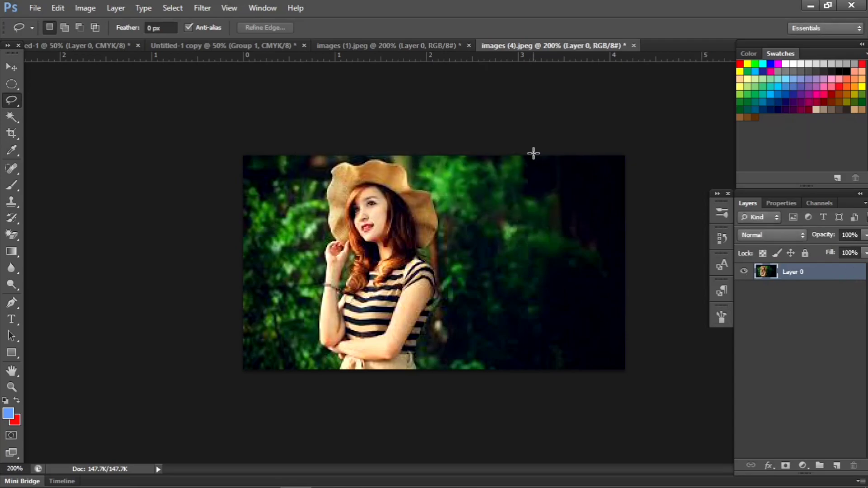
Step: Lasso a loose outline around the woman and copy her into images (1).jpeg as a new layer over the flower
mouse_move(401, 163)
left_mouse_down()
mouse_move(440, 200)
mouse_move(451, 230)
mouse_move(468, 298)
mouse_move(465, 341)
mouse_move(444, 362)
mouse_move(366, 372)
mouse_move(328, 359)
mouse_move(317, 306)
mouse_move(319, 183)
mouse_move(358, 155)
mouse_move(398, 163)
left_mouse_up()
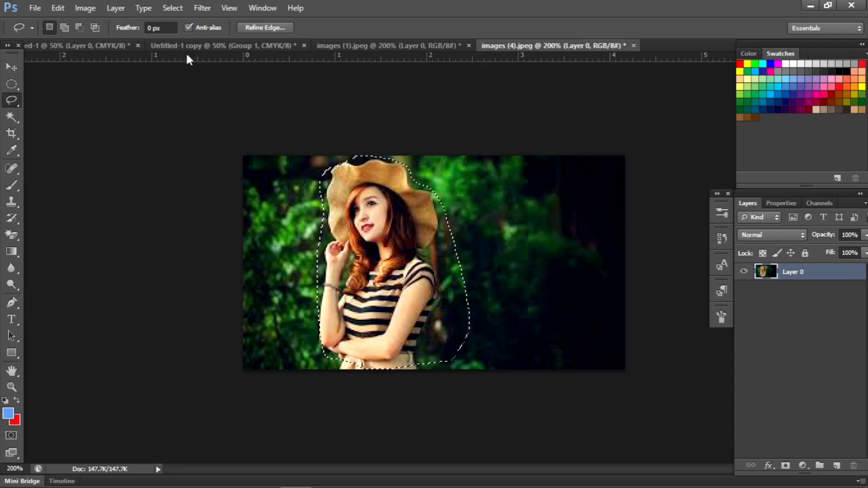
left_click(406, 44)
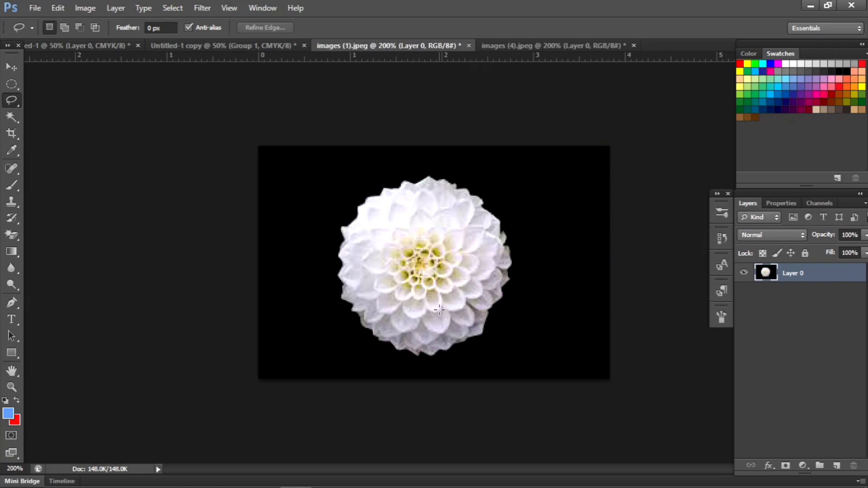
key("ctrl+v")
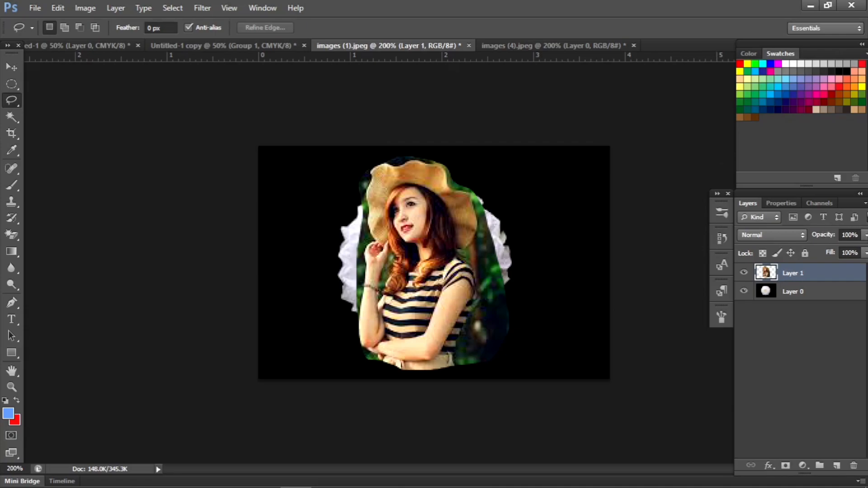
Step: Lower the opacity of the pasted woman's layer to 21%, clearing the stray lasso selection
left_click(866, 235)
left_click_drag(863, 250, 811, 249)
mouse_move(432, 236)
left_mouse_down()
mouse_move(371, 262)
mouse_move(404, 258)
mouse_move(432, 234)
left_mouse_up()
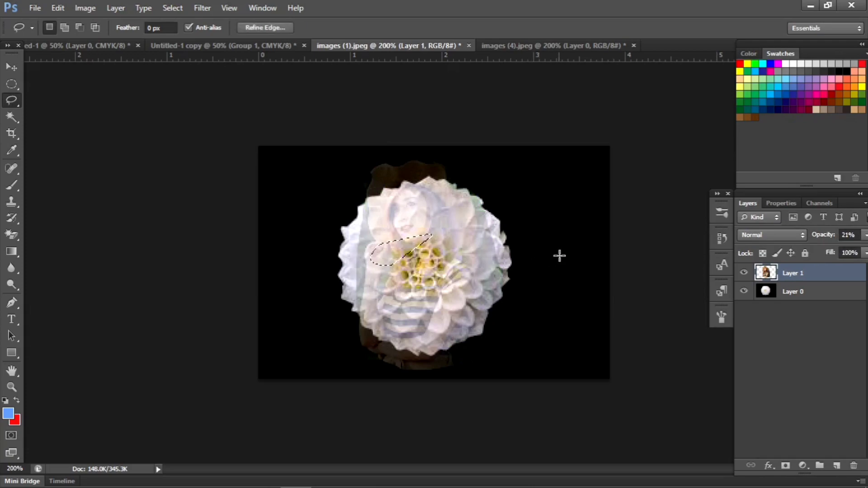
left_click(527, 284)
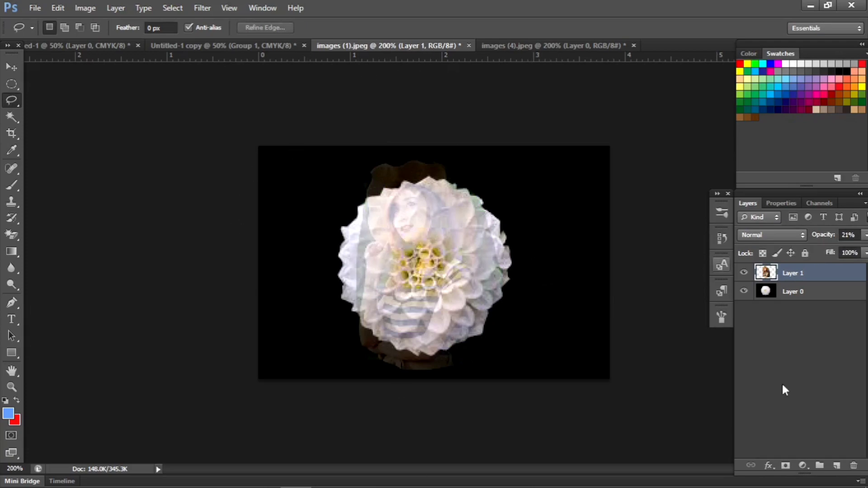
Step: Reduce the fill of Layer 1 to 59%, and deselect the layer
left_click(866, 254)
left_click_drag(862, 270, 841, 280)
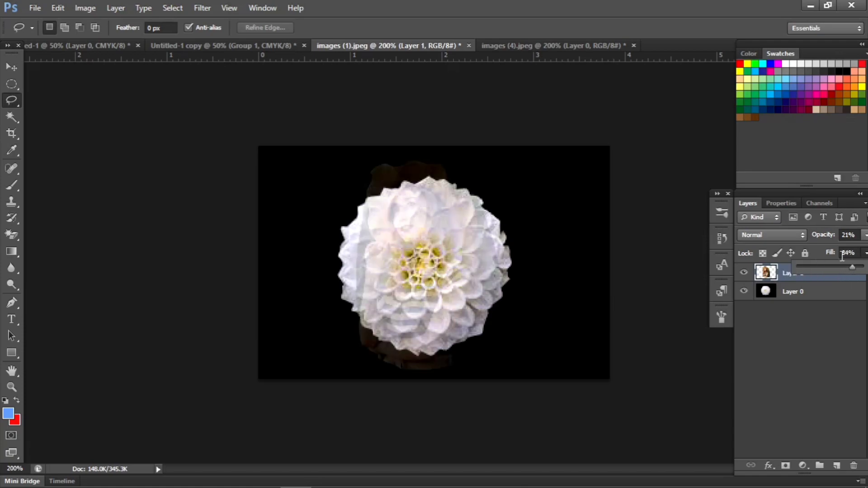
left_click_drag(837, 265, 834, 267)
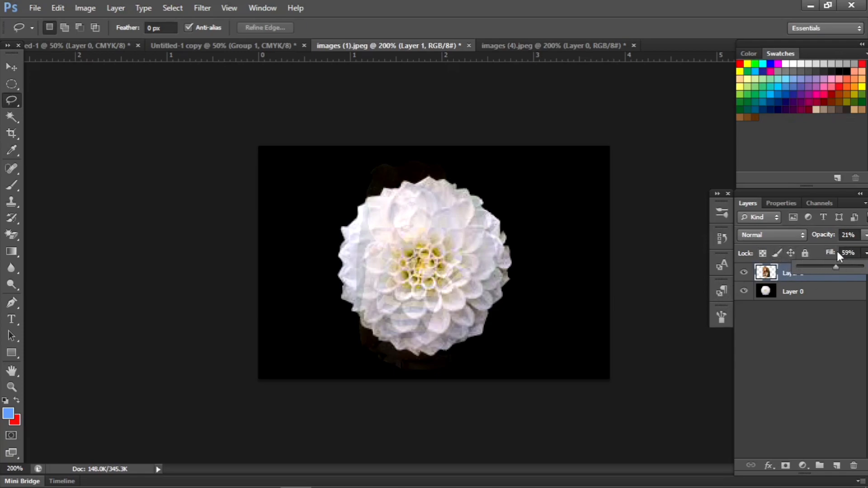
left_click(810, 347)
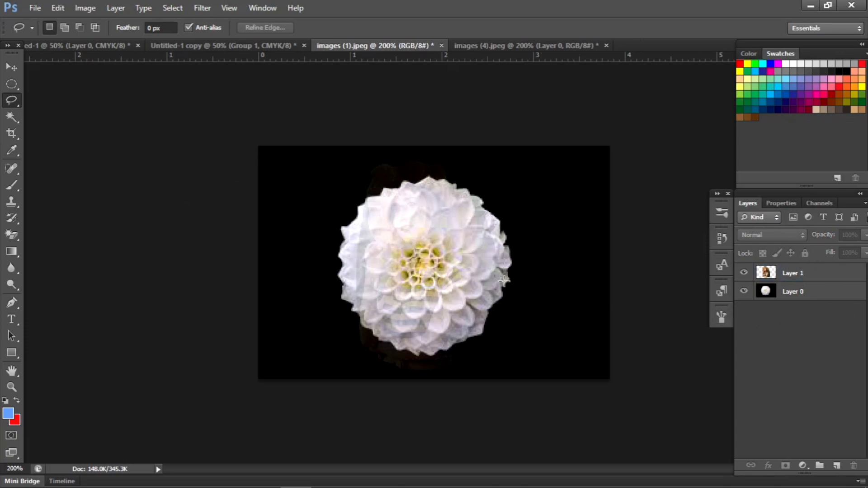
Step: Load the pixels of Layer 1 as a selection and raise the layer's opacity to 100%
left_click(771, 275)
right_click(771, 275)
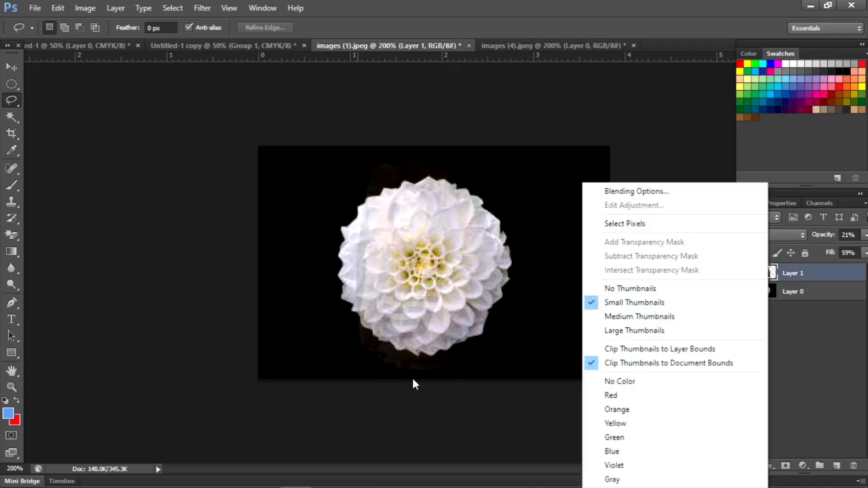
left_click(602, 229)
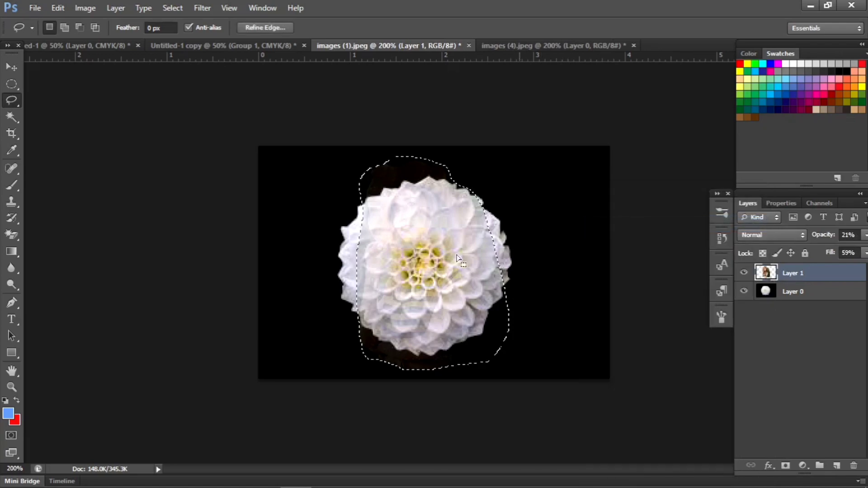
left_click(865, 236)
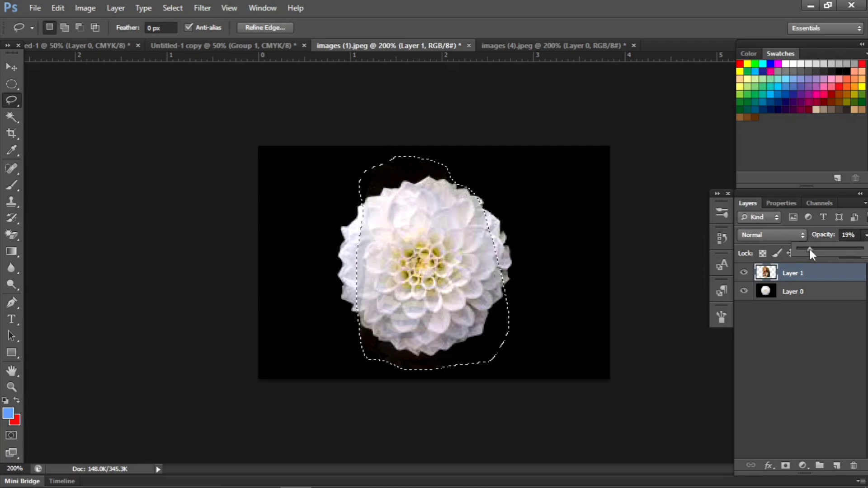
left_click_drag(810, 249, 863, 249)
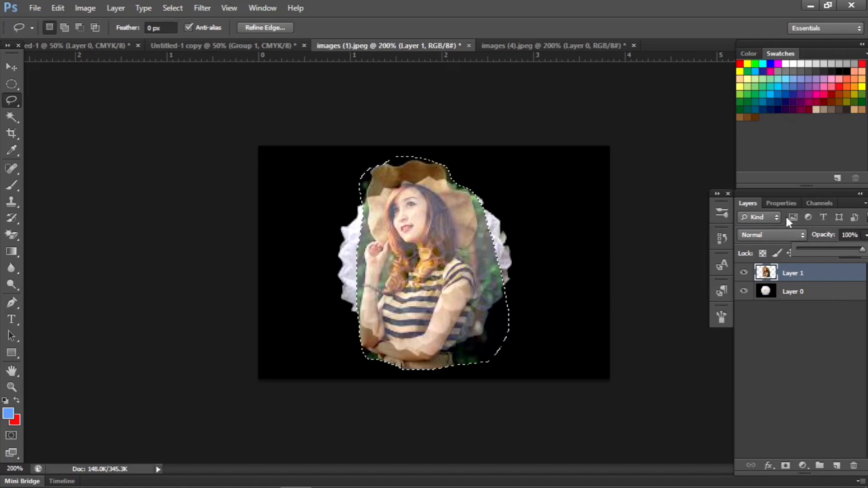
Step: Examine the properties and the colour channels of the image, and clear the selection
left_click(783, 202)
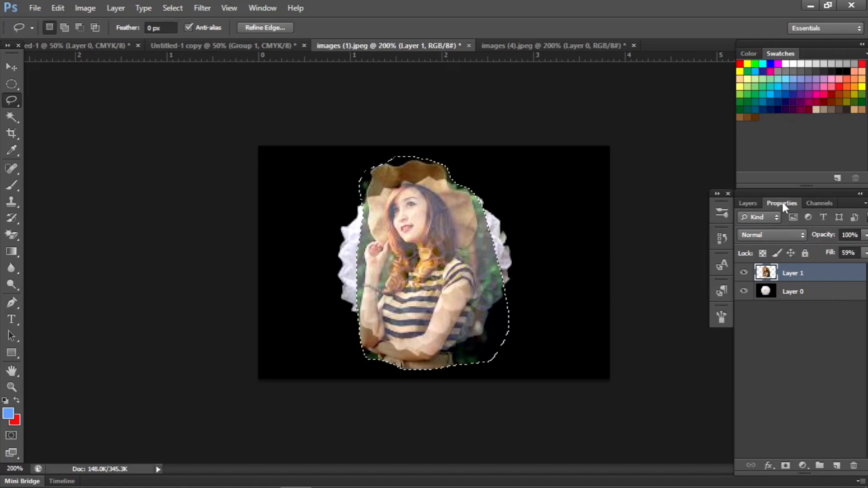
left_click(817, 201)
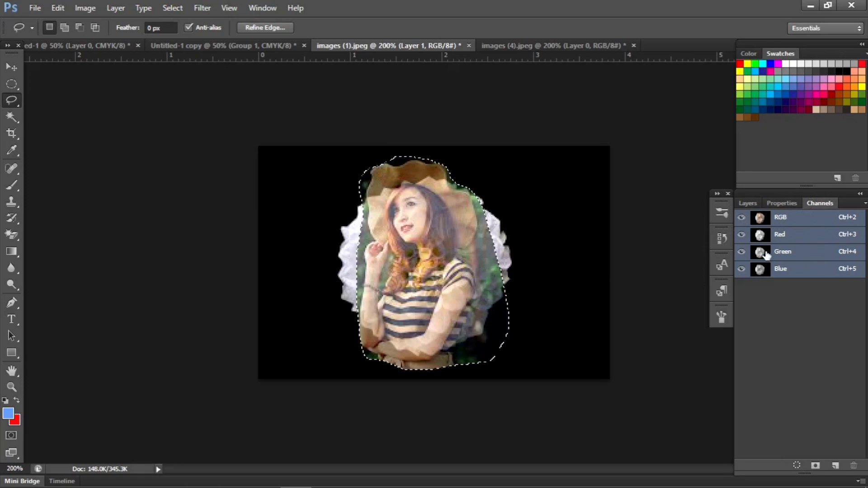
left_click(598, 283)
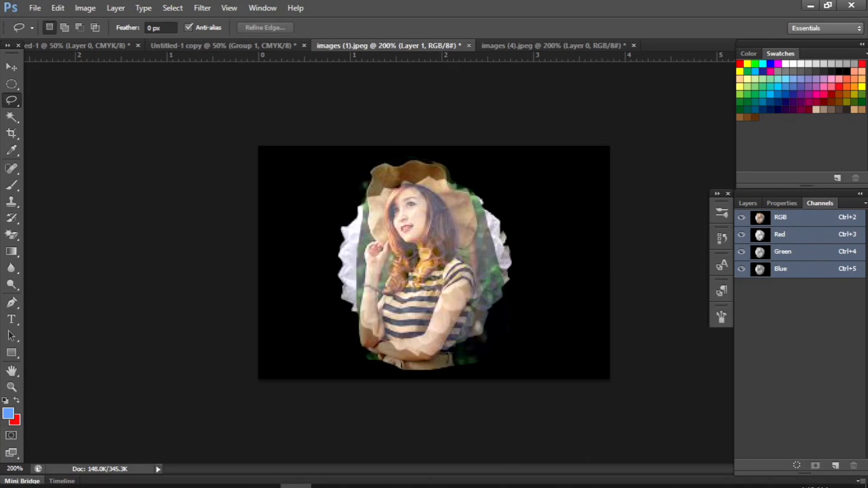
left_click(269, 482)
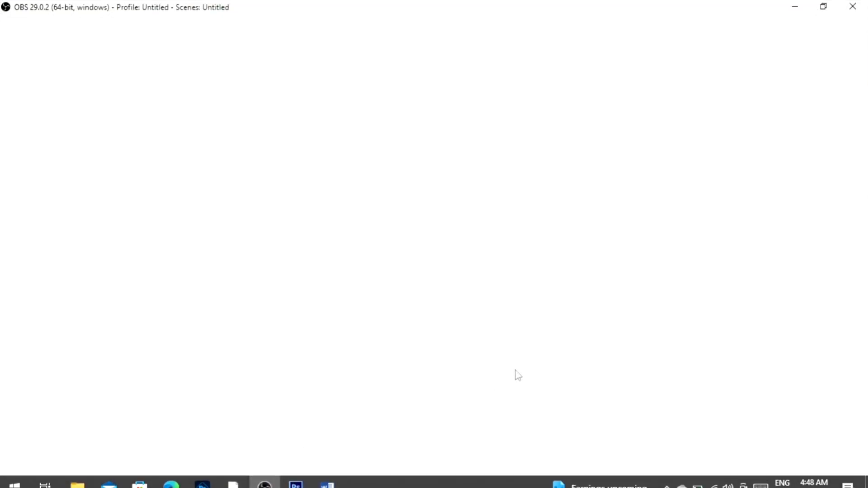